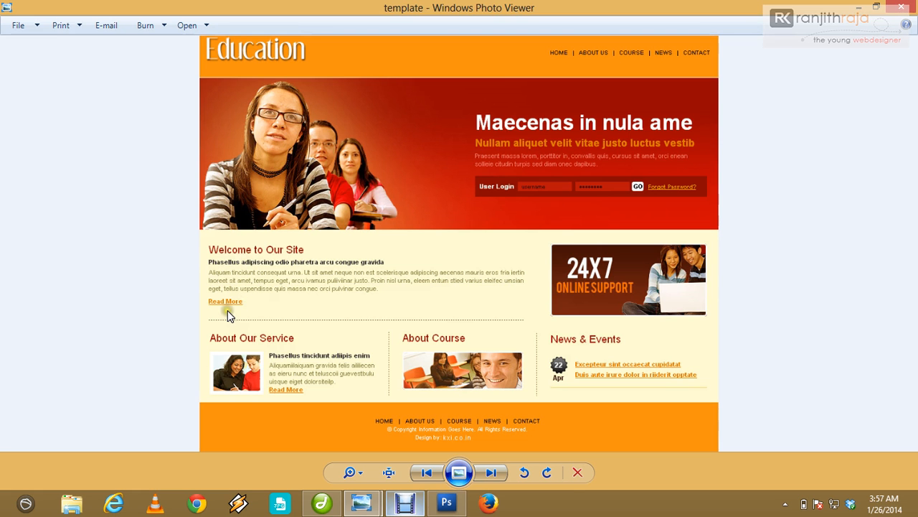
Close the preview of the template picture.
left_click(213, 297)
left_click(674, 291)
left_click(517, 332)
left_click(894, 3)
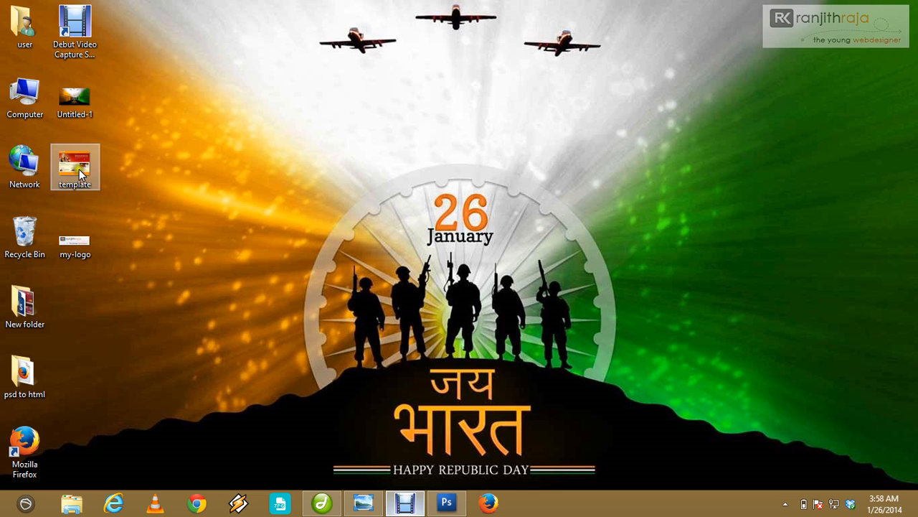
Open the template image from the desktop in Adobe Photoshop CS3.
double_click(79, 168)
right_click(79, 168)
left_click(153, 287)
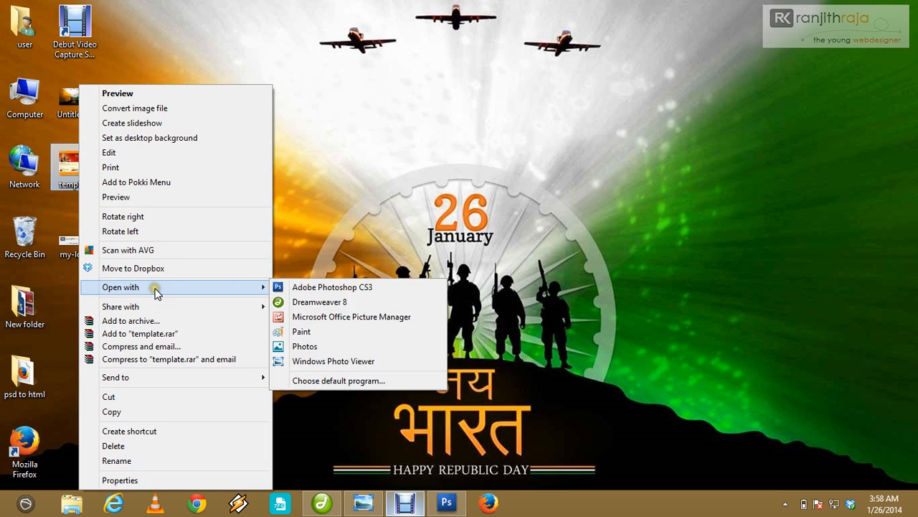
left_click(296, 287)
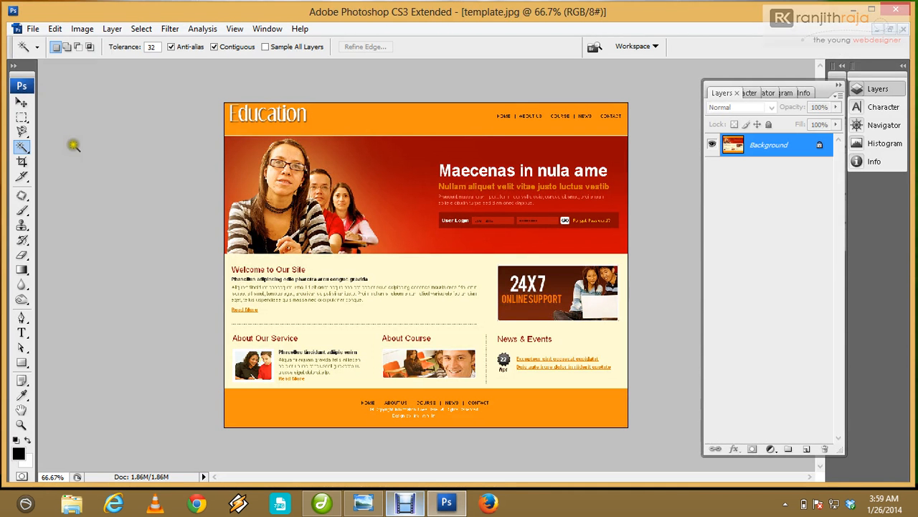
Sample the banner's dark red background as the foreground colour with the Eyedropper and check its hex code in the Color Picker.
left_click(22, 117)
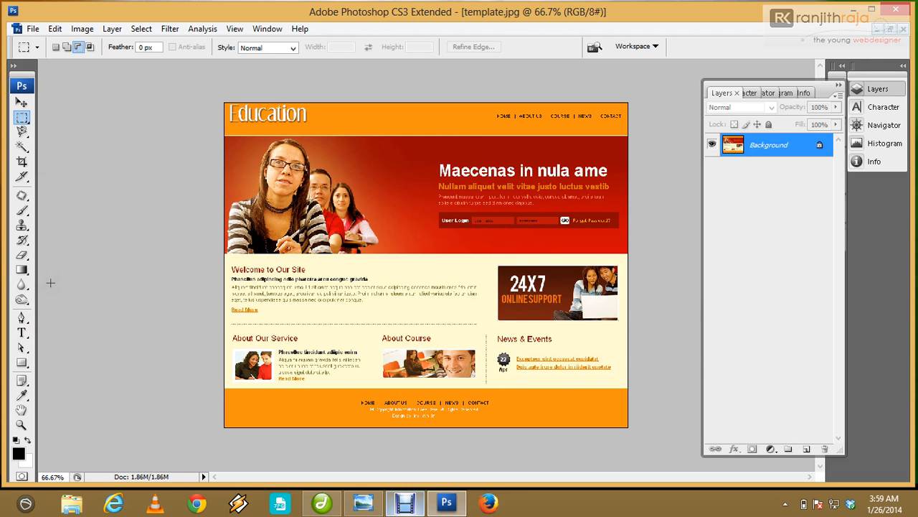
key("i")
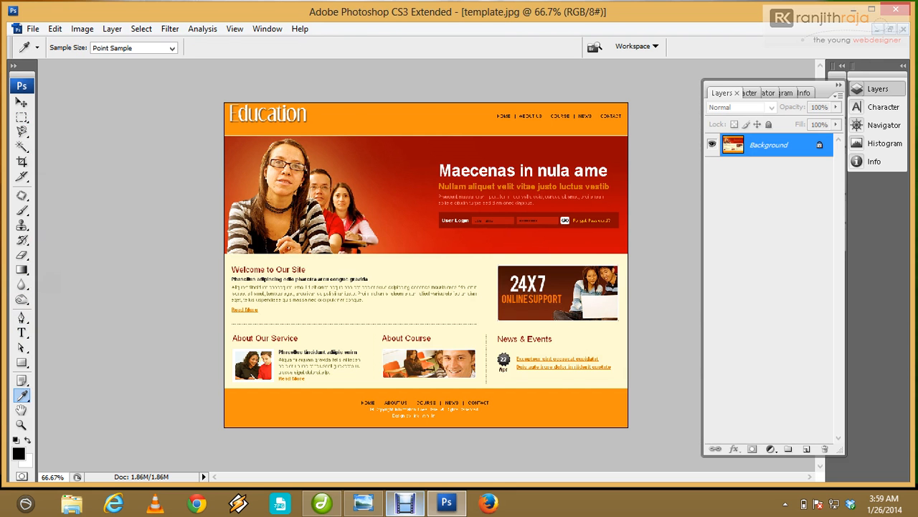
left_click(351, 109)
left_click(416, 173)
left_click(18, 454)
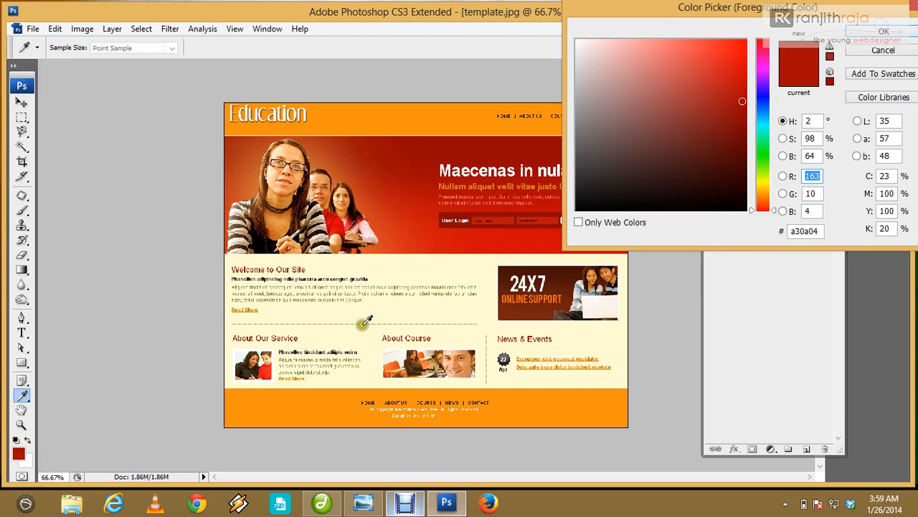
double_click(804, 230)
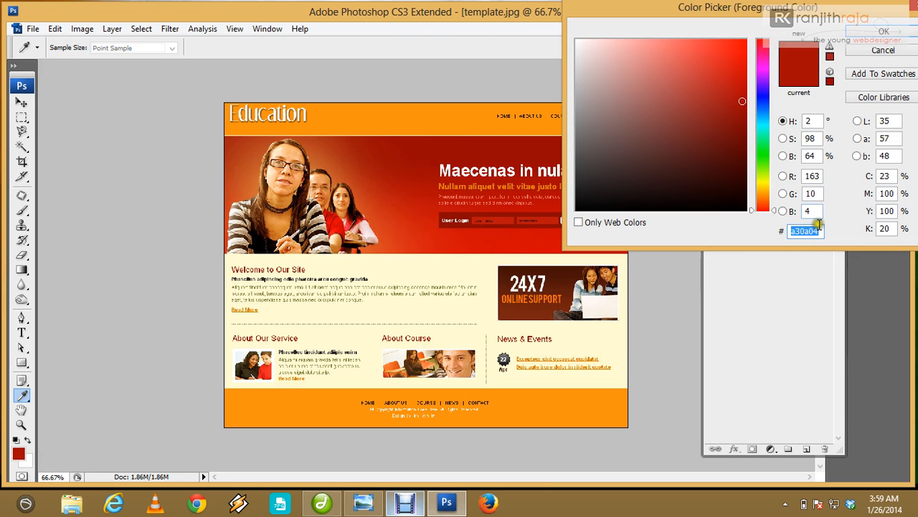
left_click(855, 49)
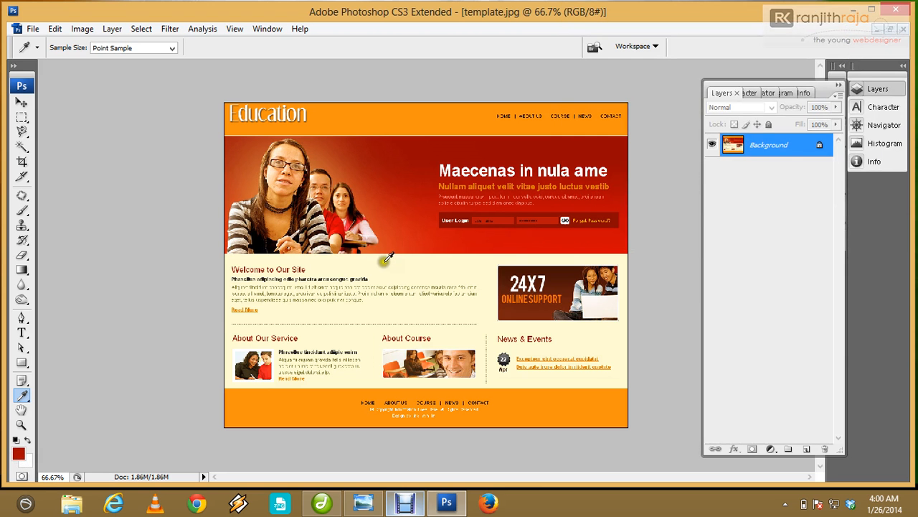
left_click(22, 117)
left_click_drag(225, 104, 339, 131)
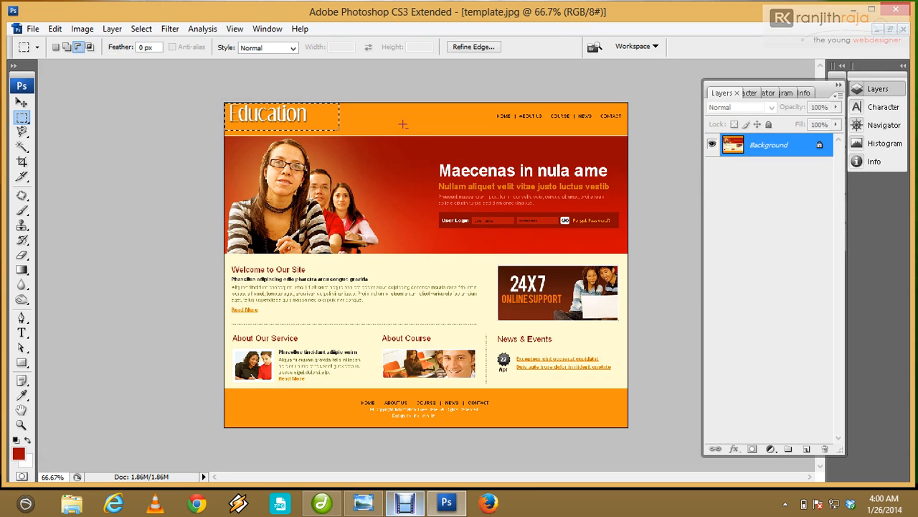
left_click(278, 121)
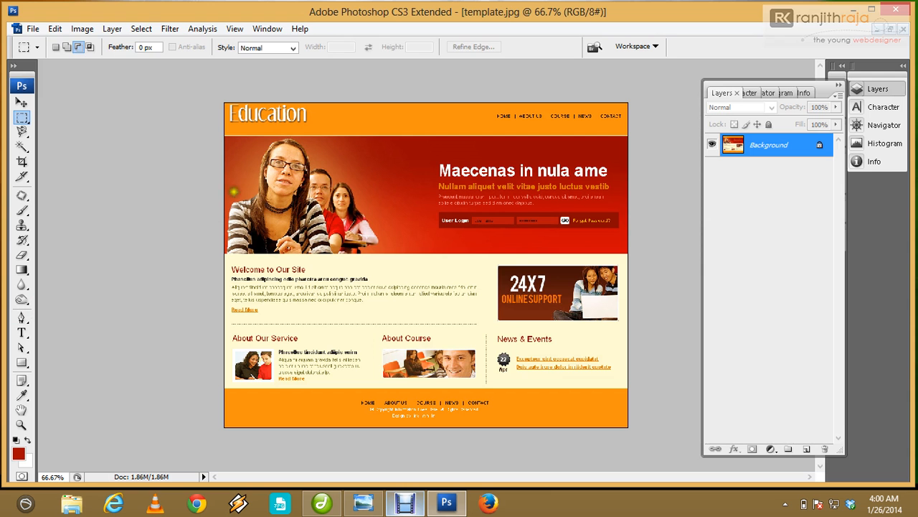
Show the template at actual pixel size and collapse the Layers panel to examine the whole page layout.
key("z")
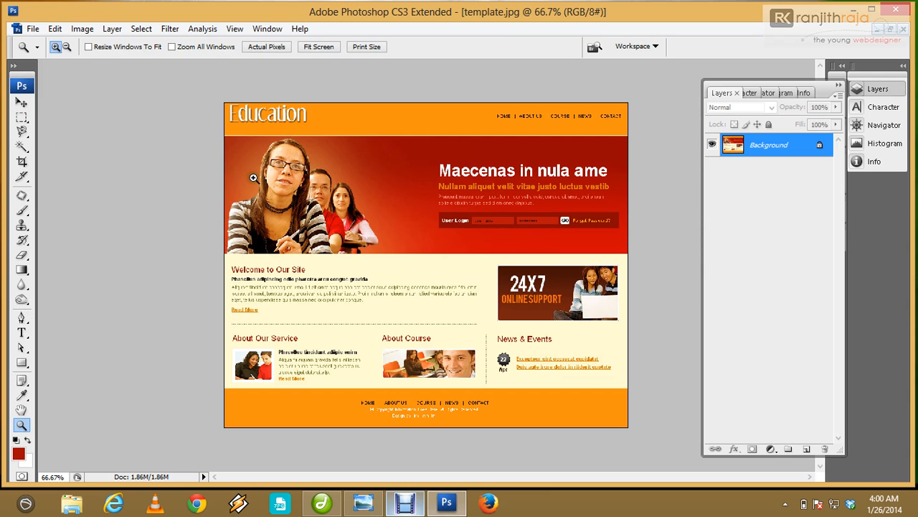
left_click(264, 49)
left_click(263, 49)
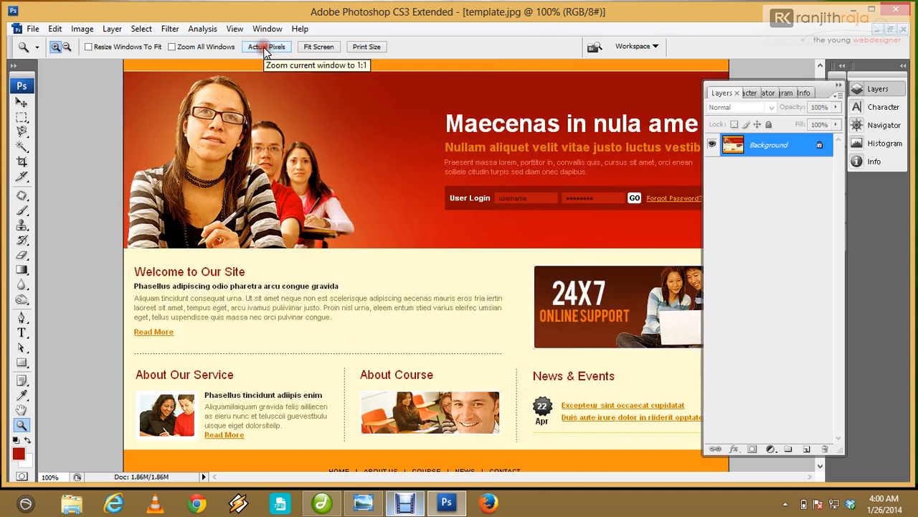
scroll(273, 74, "up", 2)
scroll(274, 74, "down", 1)
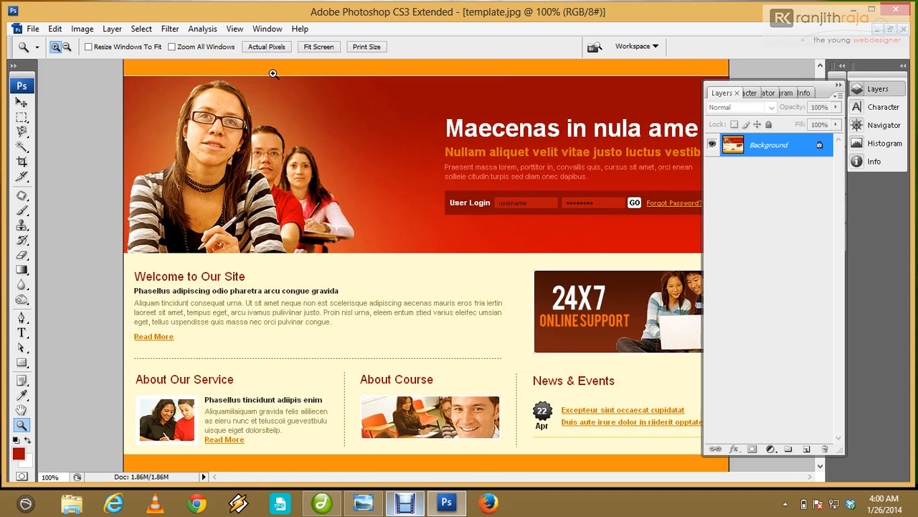
scroll(273, 73, "up", 1)
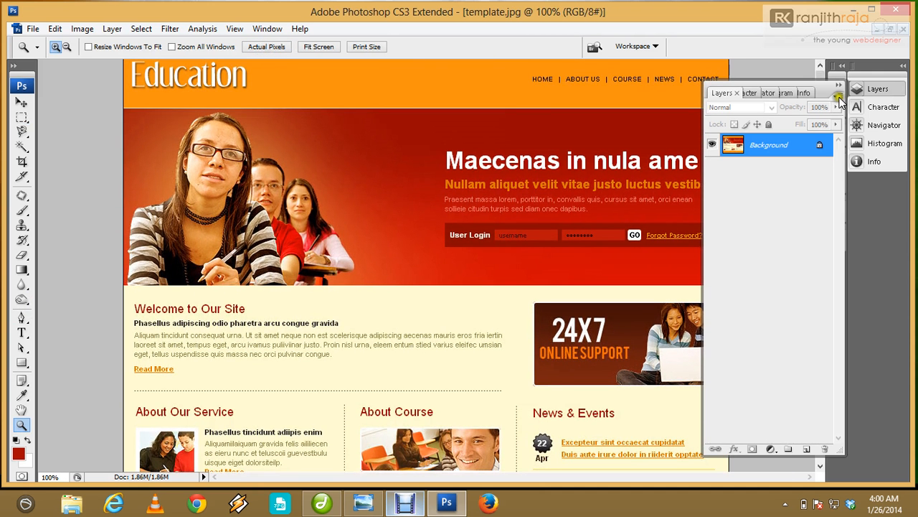
left_click(840, 85)
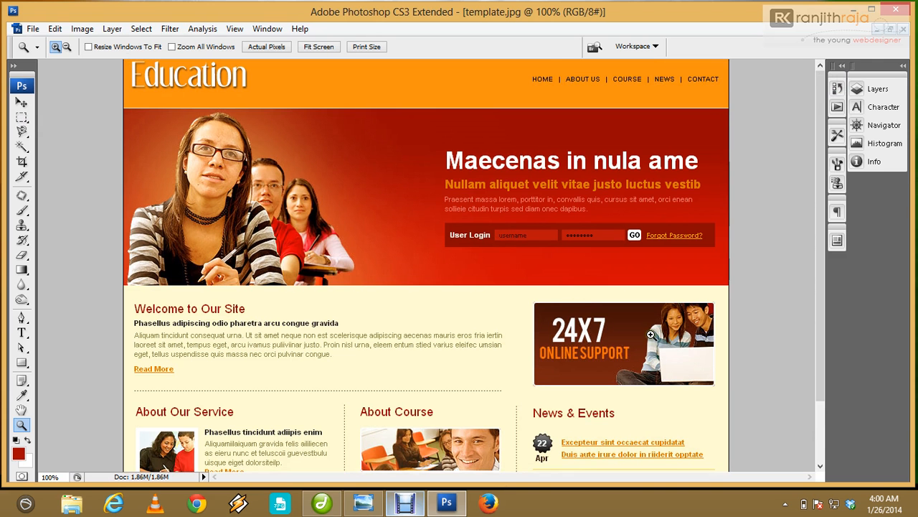
scroll(650, 334, "down", 3)
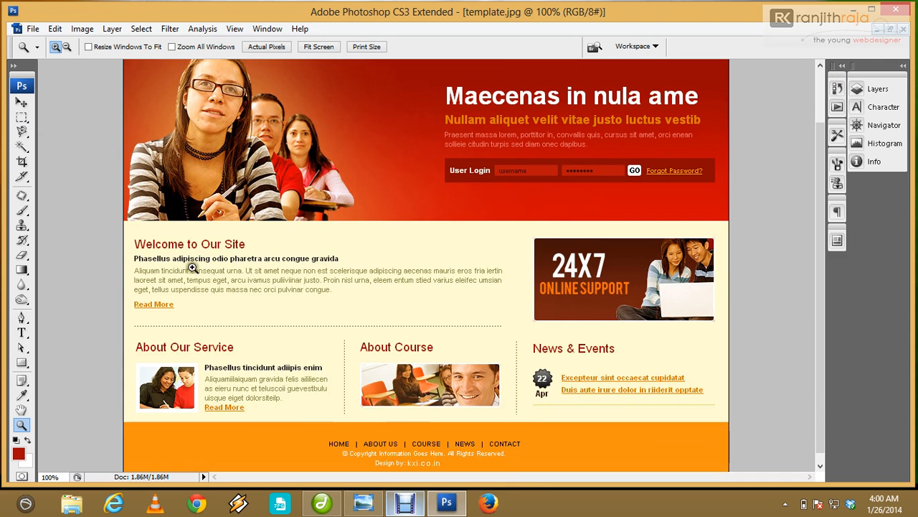
scroll(172, 333, "up", 3)
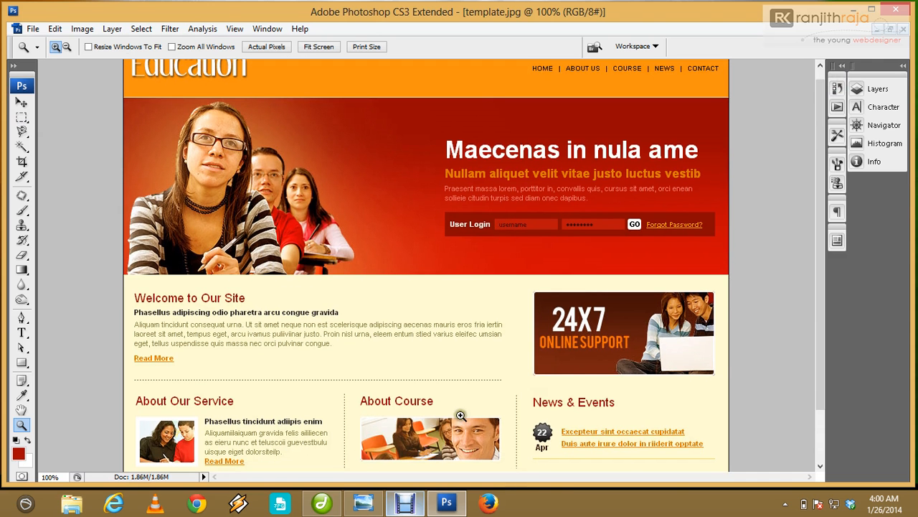
scroll(194, 325, "up", 1)
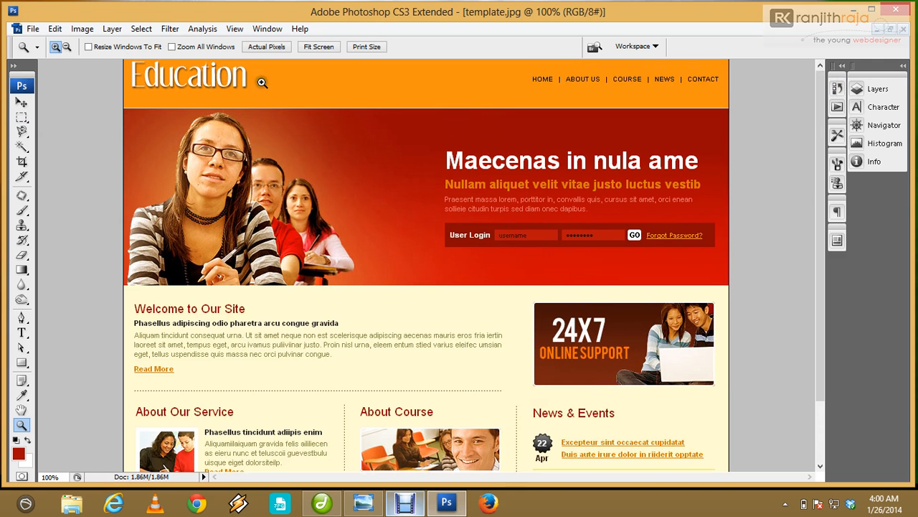
Select a rectangle around the Education logo in the header and crop the image to it.
left_click(22, 116)
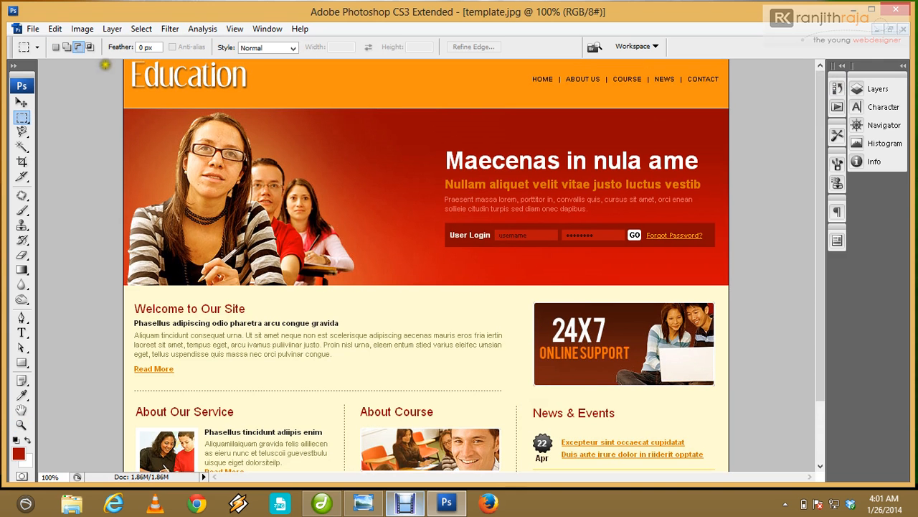
left_click_drag(126, 60, 258, 98)
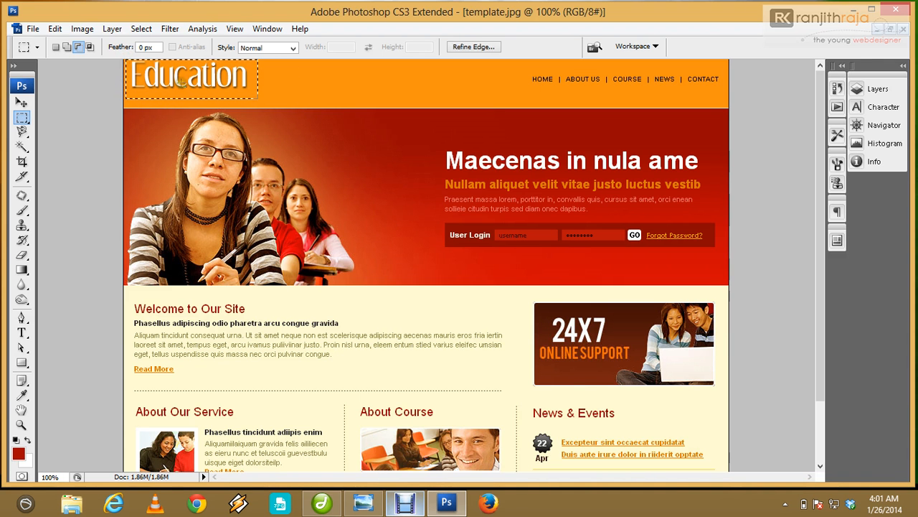
left_click(81, 29)
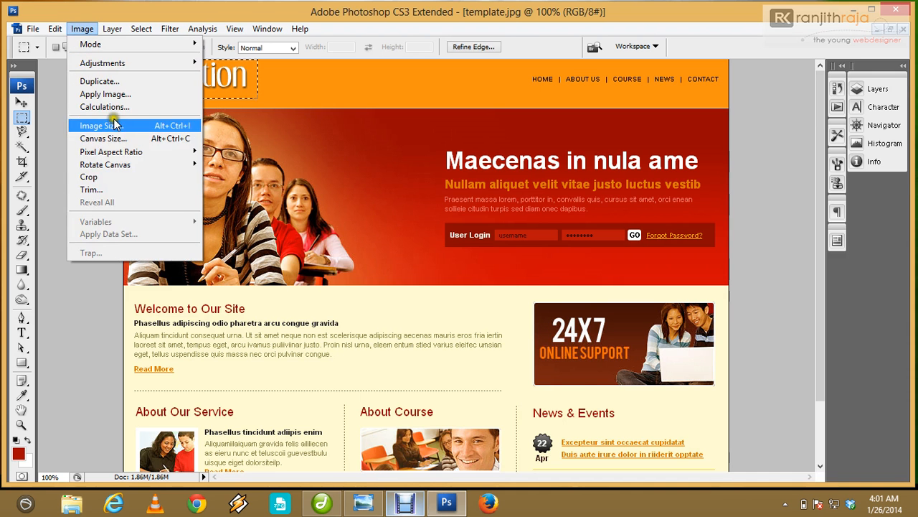
left_click(107, 178)
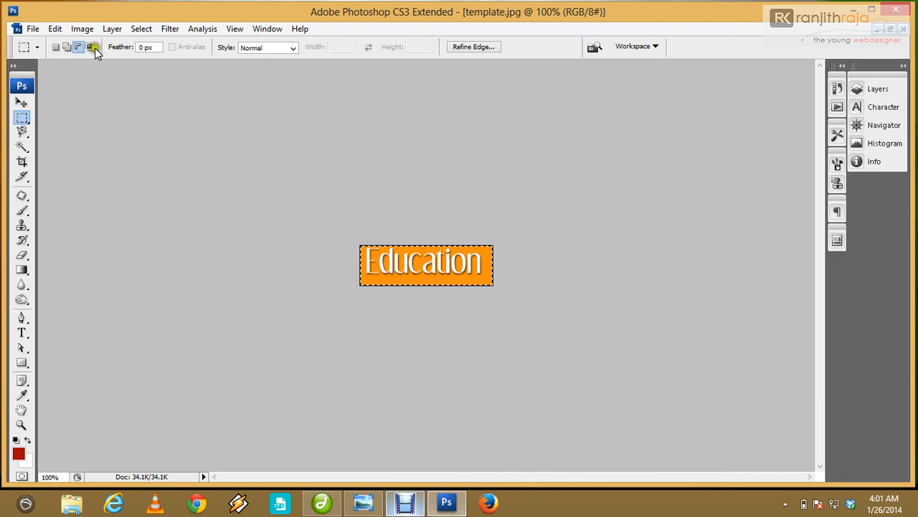
Start saving the cropped logo as a separate file, creating and opening a new folder named education on the Desktop.
left_click(33, 29)
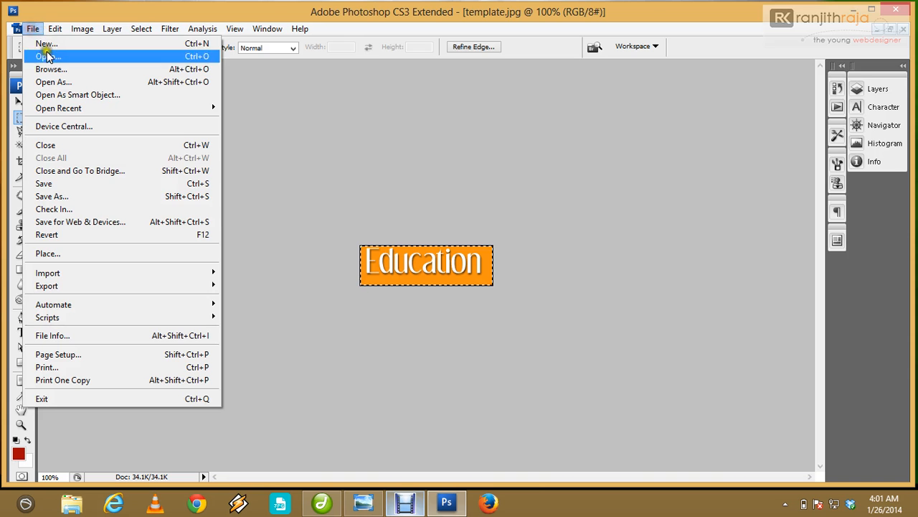
left_click(74, 197)
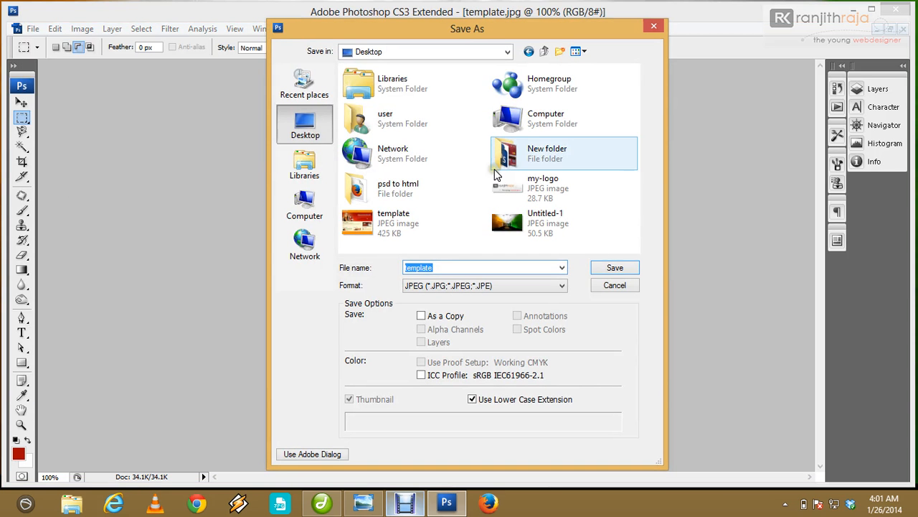
left_click(560, 50)
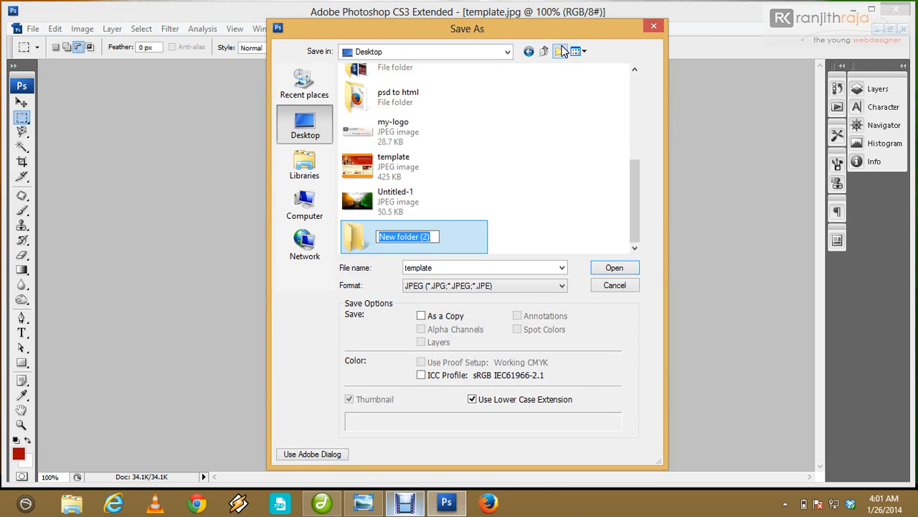
type("education")
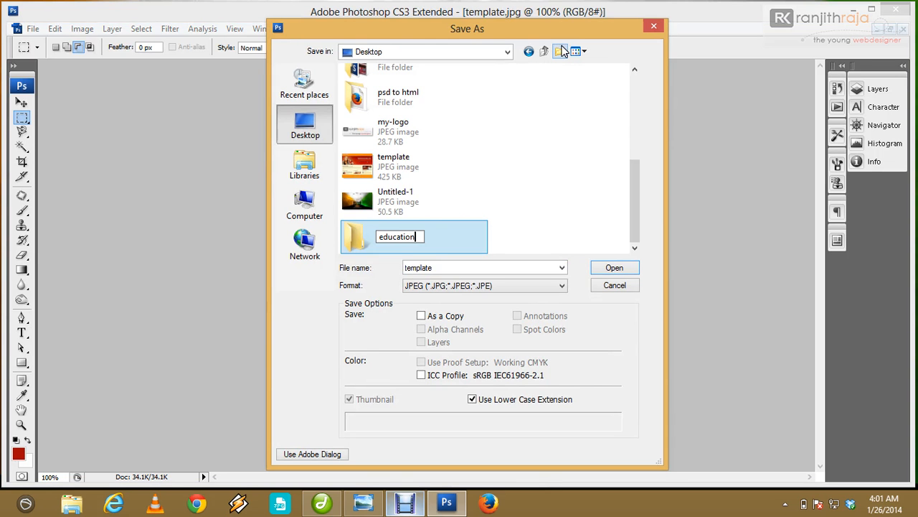
key("Return")
key("Return")
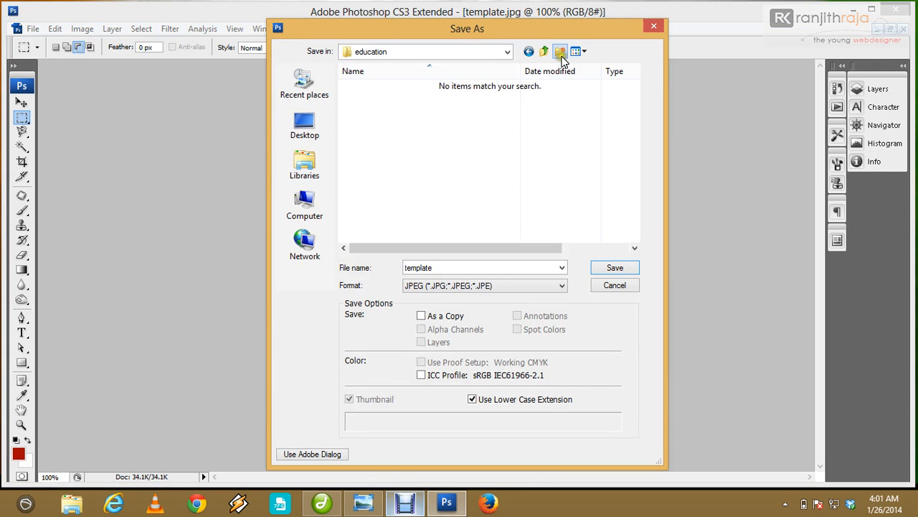
Create two subfolders named images and css inside the education folder.
double_click(560, 53)
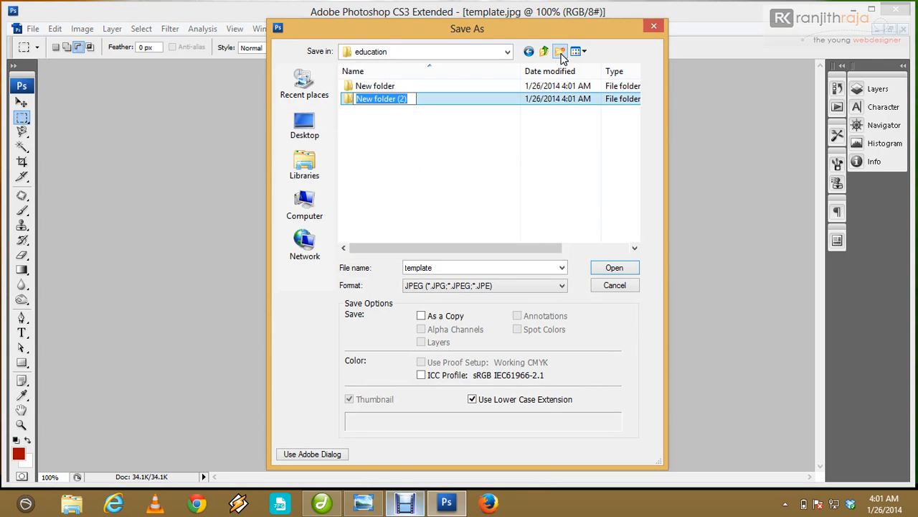
type("images")
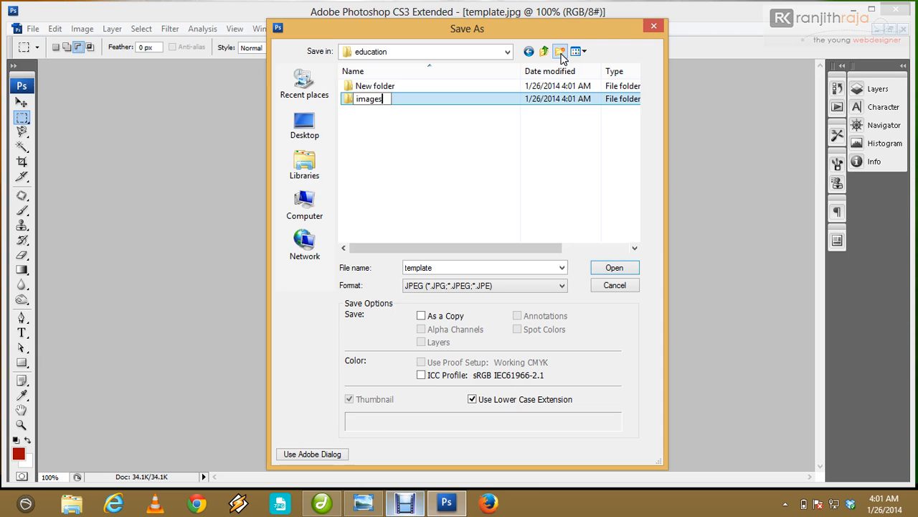
key("Return")
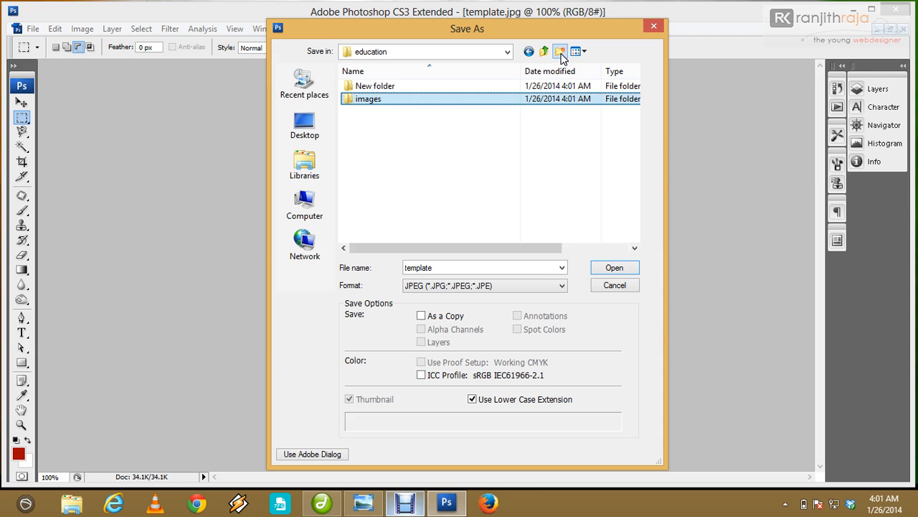
left_click(384, 86)
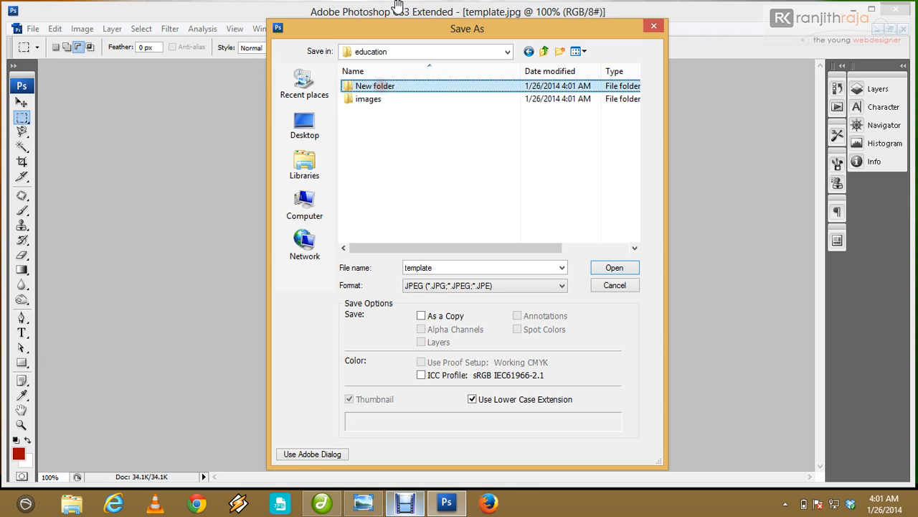
key("F2")
type("css")
key("Return")
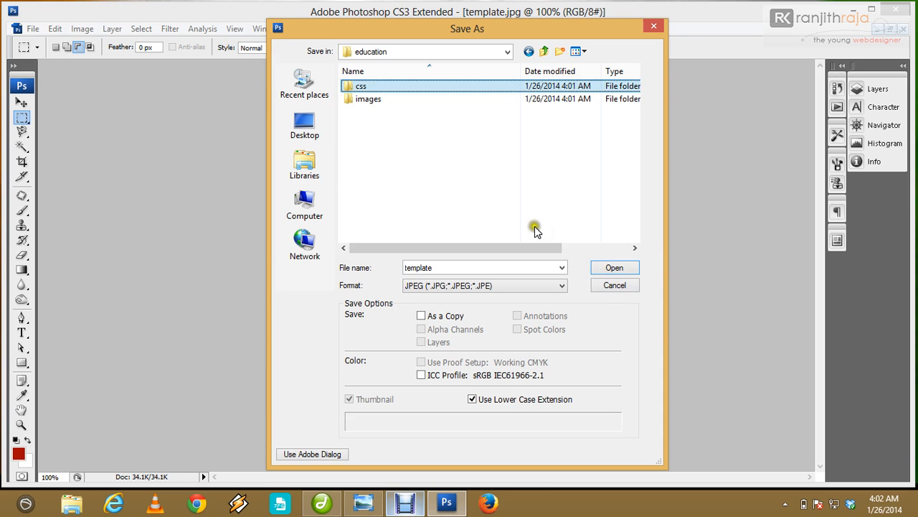
Save the cropped logo in the images folder as a JPEG named logo, with quality 12 (Maximum) and Baseline ("Standard") format.
left_click(363, 101)
left_click(363, 101)
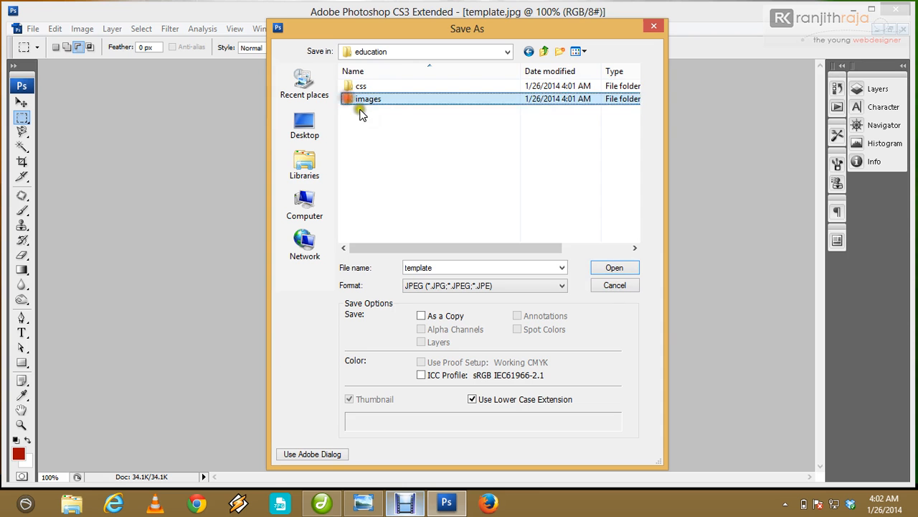
double_click(356, 99)
double_click(437, 265)
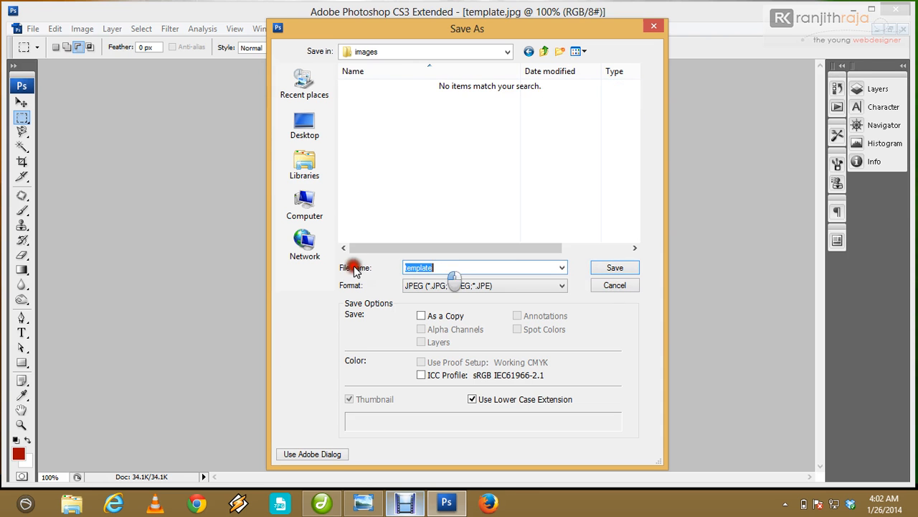
key("BackSpace")
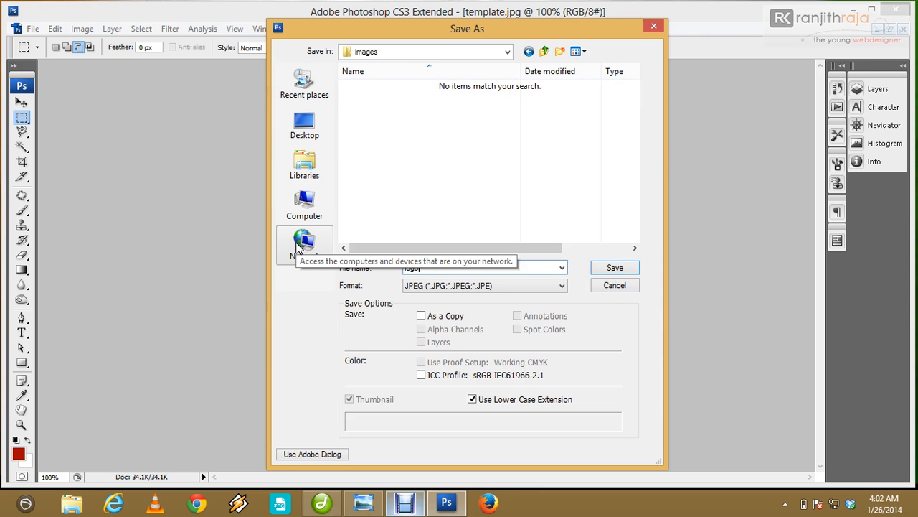
key("Return")
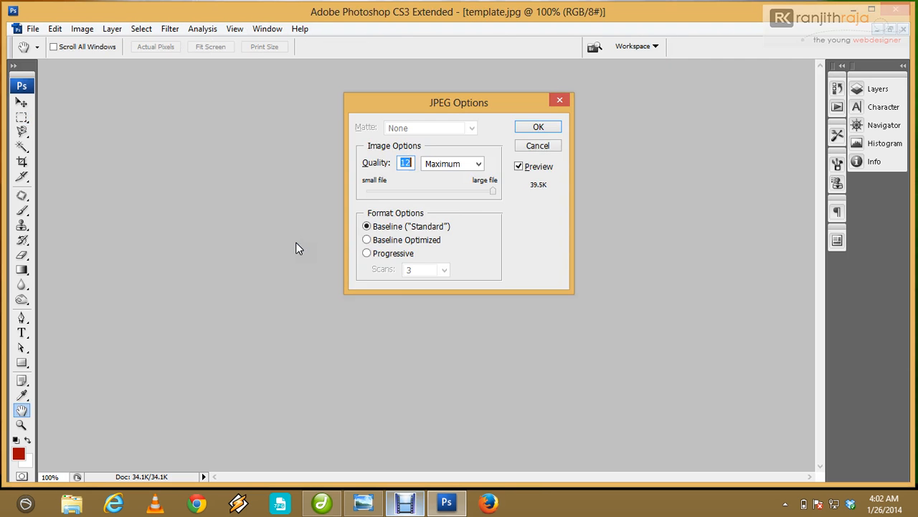
key("Return")
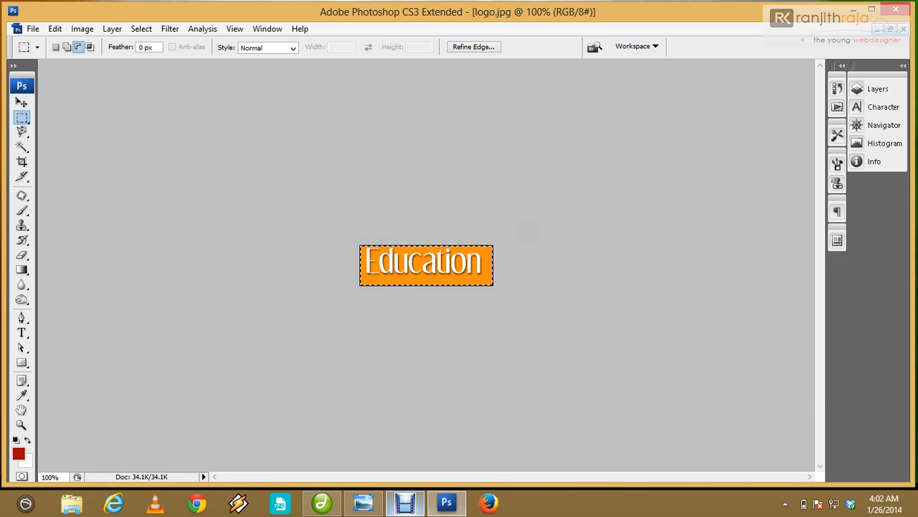
Undo the logo crop, clear the selection, and crop the page to the full-width red slider area below the header.
key("ctrl+z")
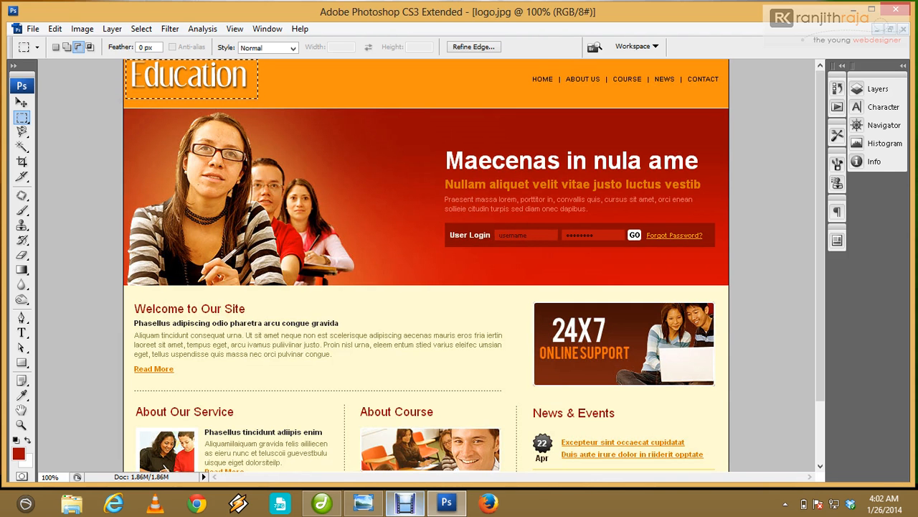
key("ctrl+d")
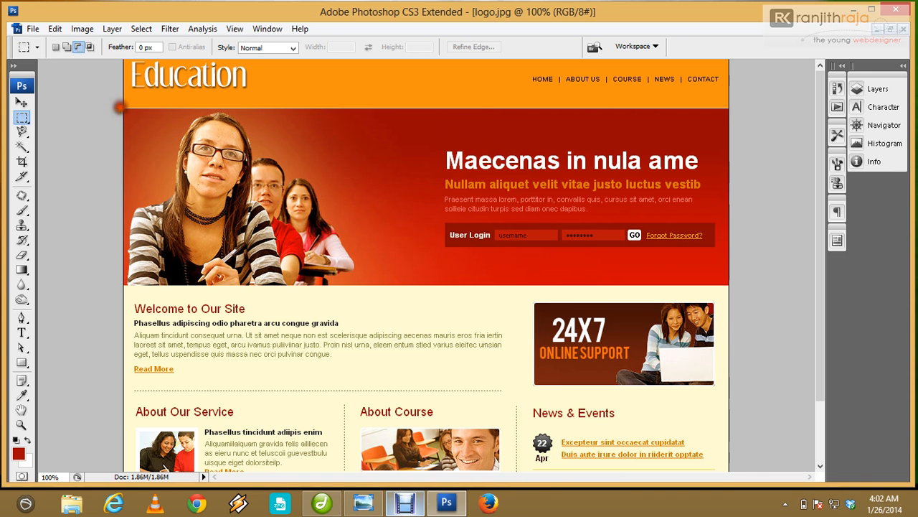
left_click_drag(248, 156, 734, 284)
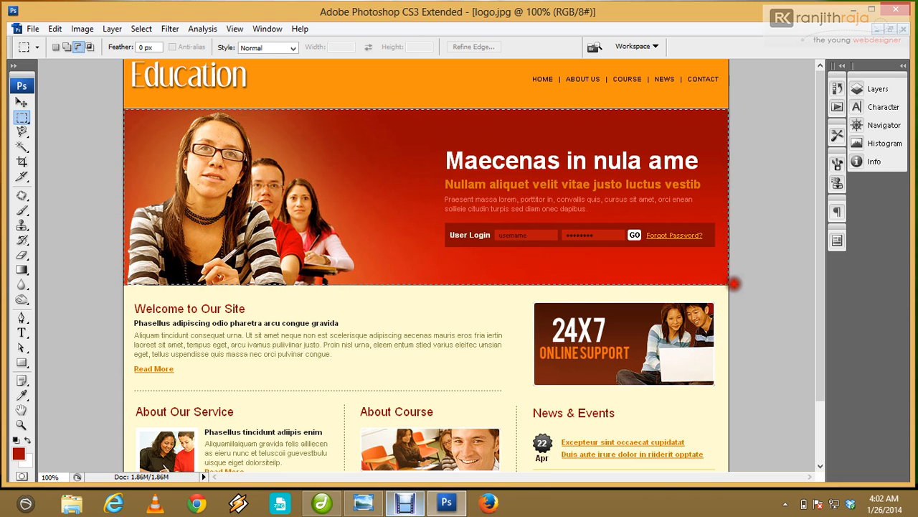
left_click_drag(734, 285, 734, 285)
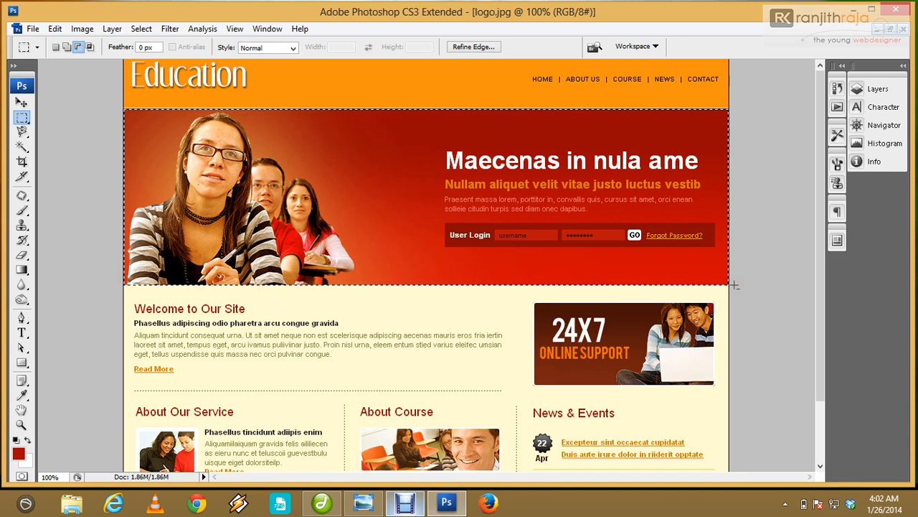
left_click(82, 29)
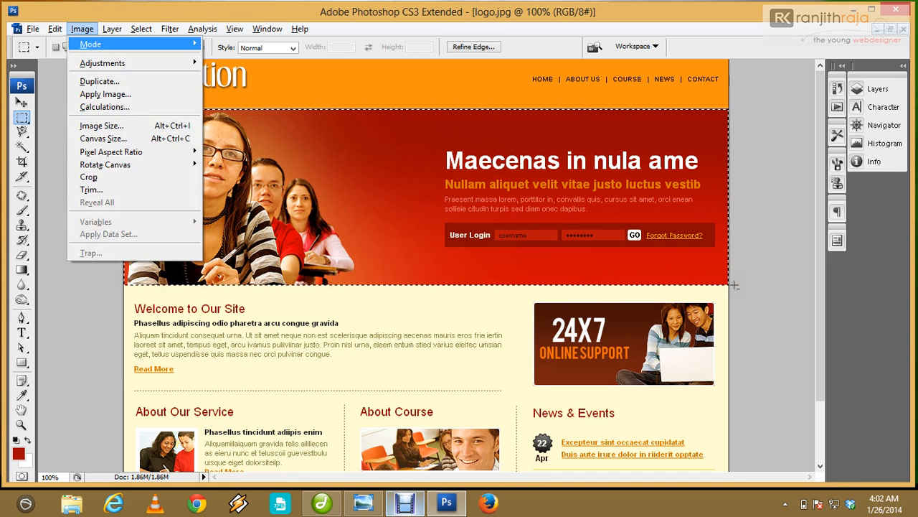
left_click(102, 126)
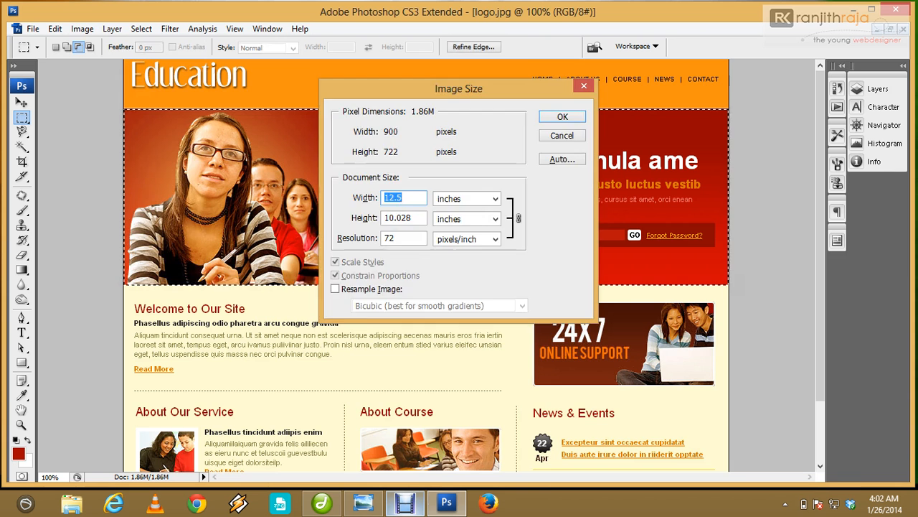
key("Escape")
key("alt+i")
key("p")
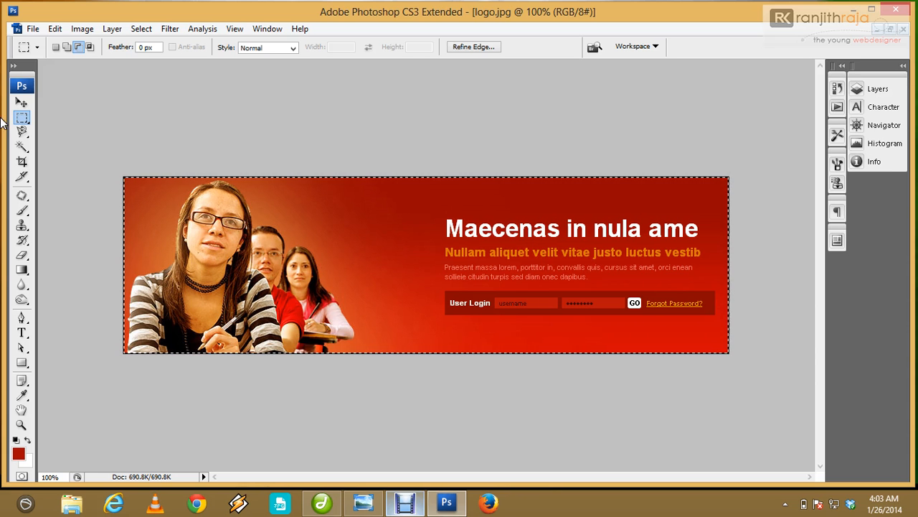
Save the cropped red banner as a separate JPEG named slider in the images folder, with quality 12 (Maximum).
left_click(82, 28)
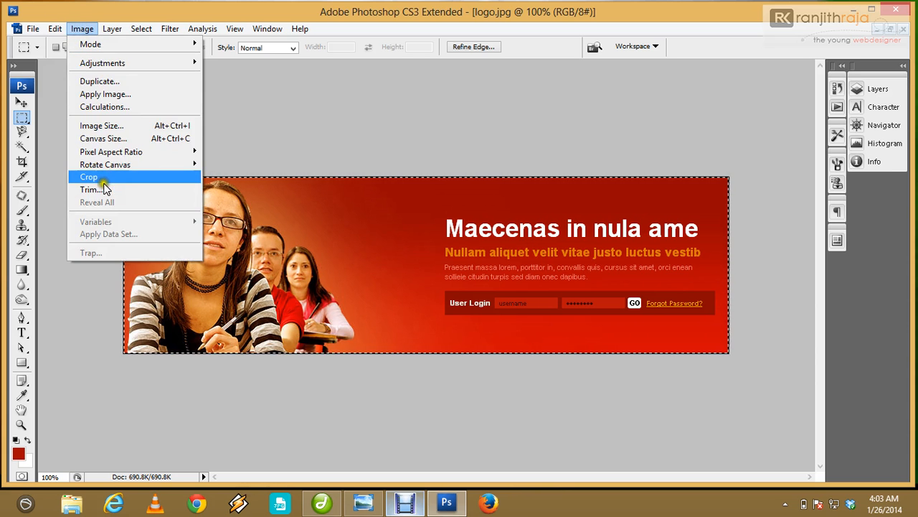
left_click(337, 111)
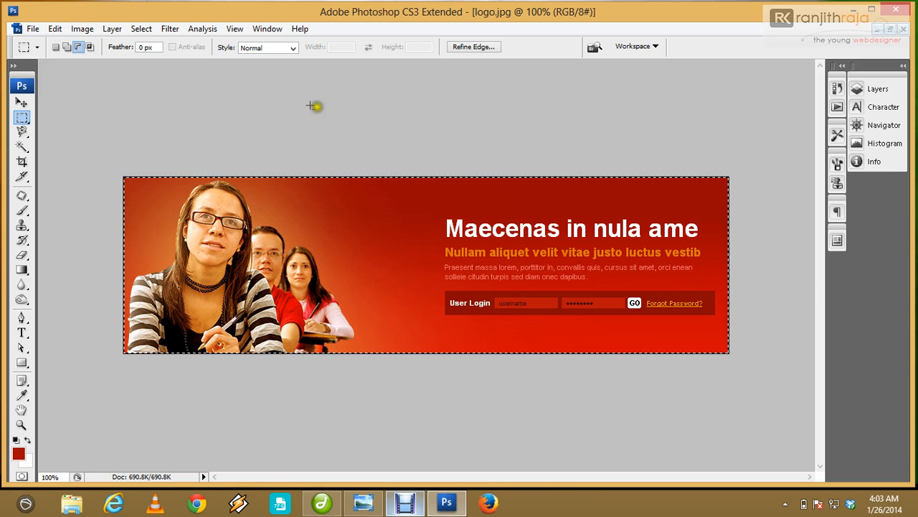
left_click(33, 29)
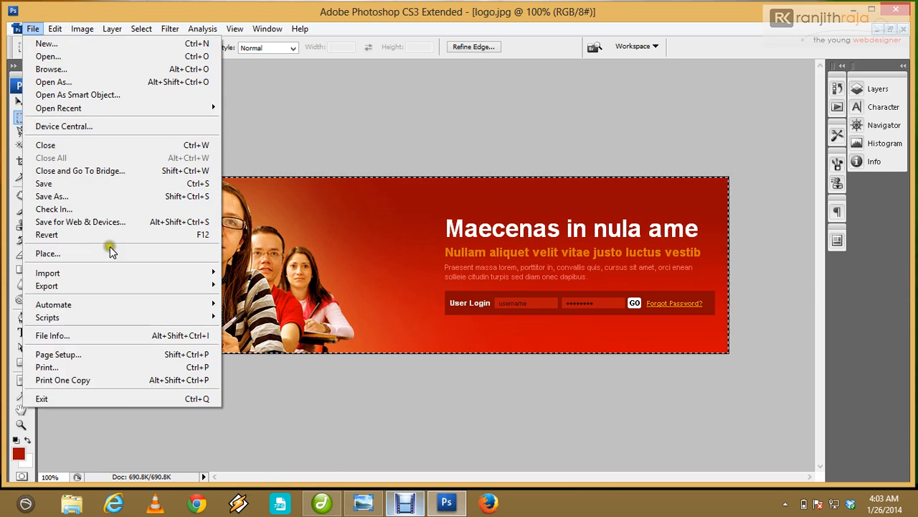
left_click(277, 133)
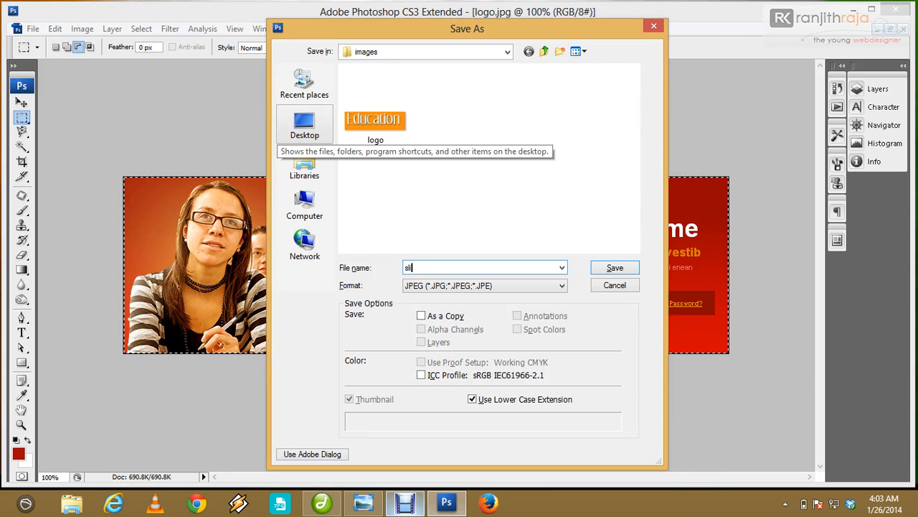
key("Return")
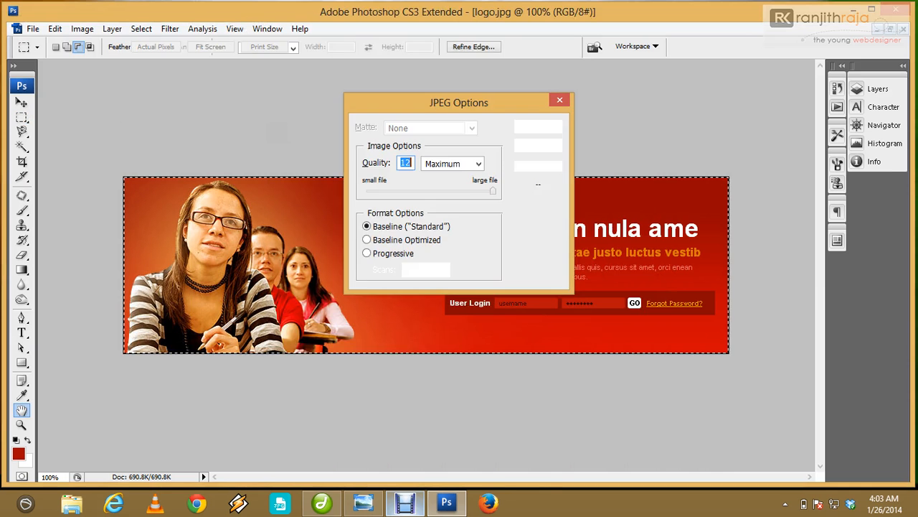
key("Return")
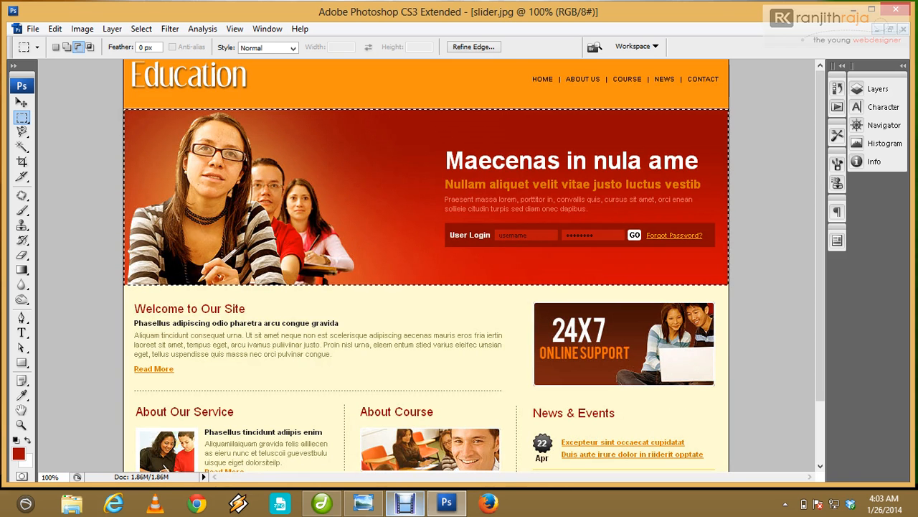
Clear the slider selection and crop the page to the 24X7 Online Support banner.
left_click(277, 133)
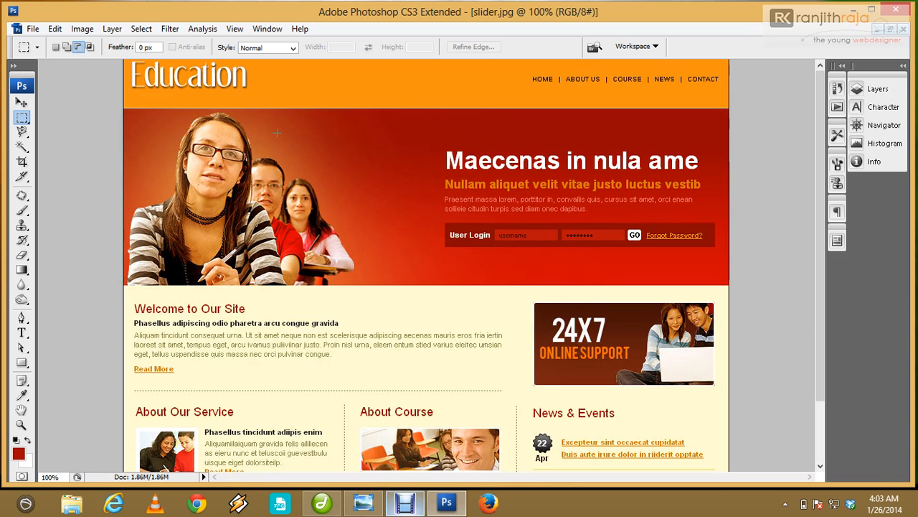
scroll(277, 136, "down", 3)
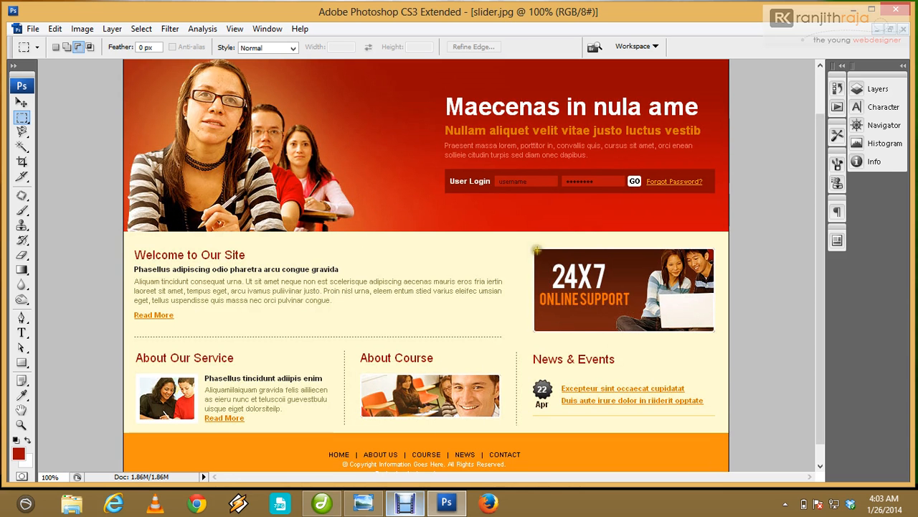
left_click_drag(534, 248, 716, 332)
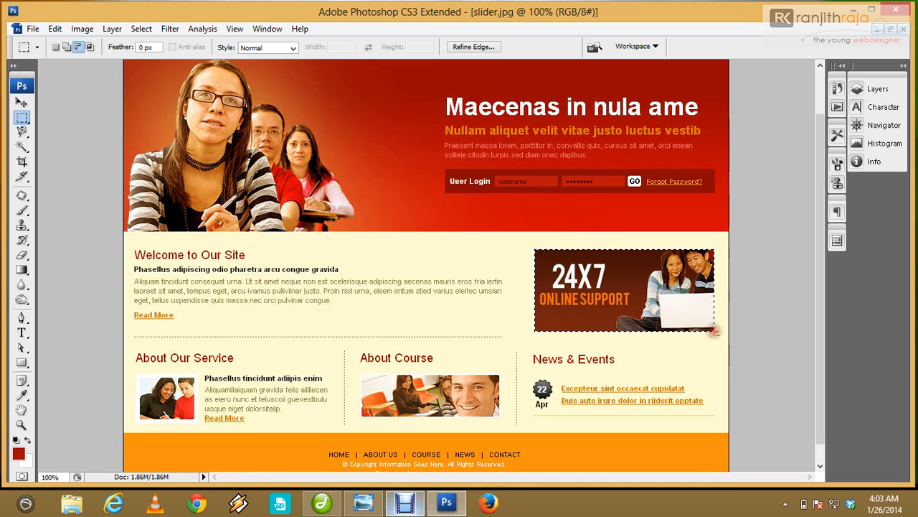
left_click(82, 29)
left_click(92, 178)
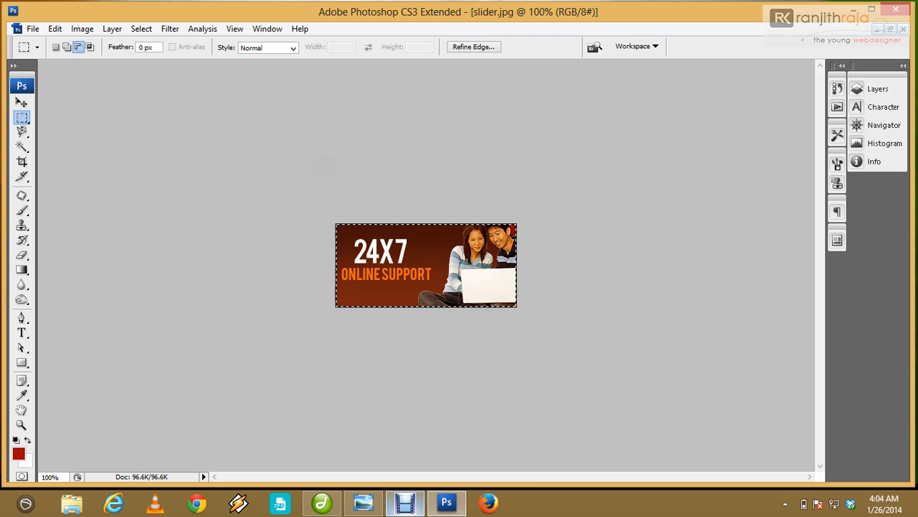
Save the cropped support banner as banner.jpg in the images folder.
key("ctrl+shift+s")
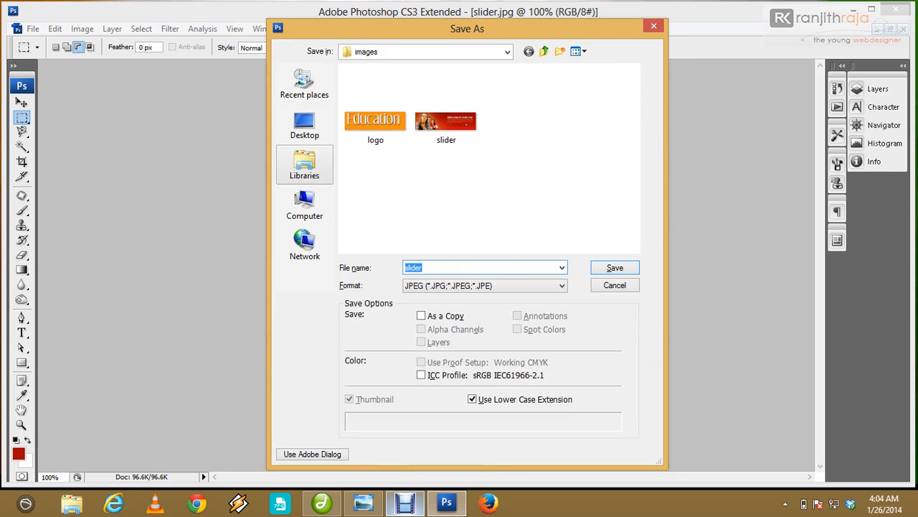
type("banner.jpg")
key("Return")
key("Return")
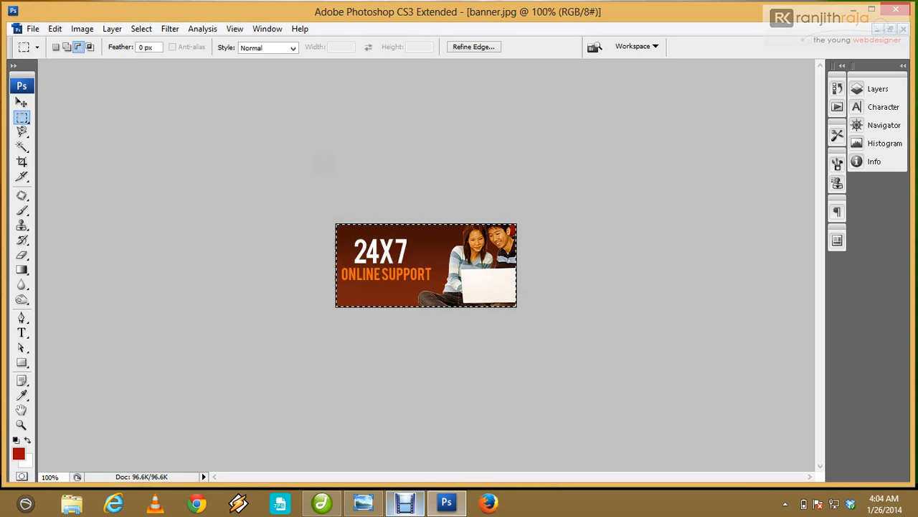
Undo the support banner crop, clear the selection, and crop the page to the photo under About Our Service.
key("ctrl+z")
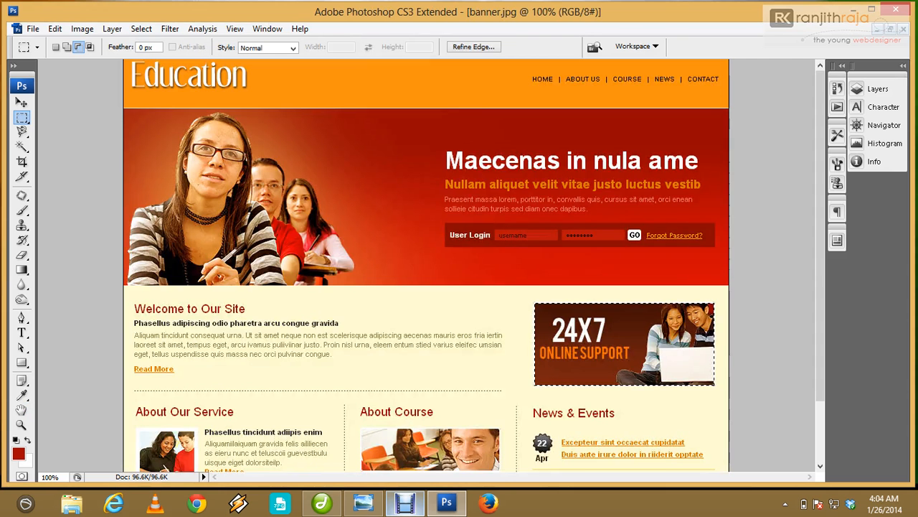
key("ctrl+d")
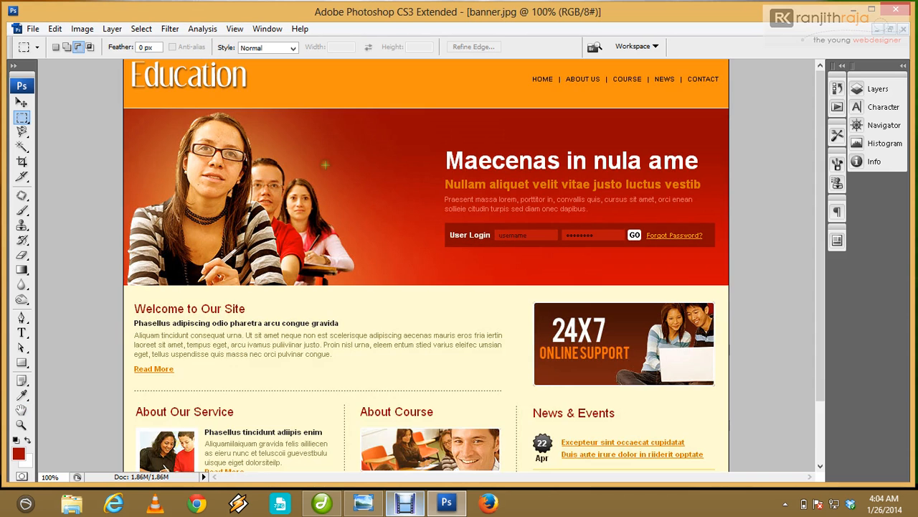
scroll(325, 165, "down", 3)
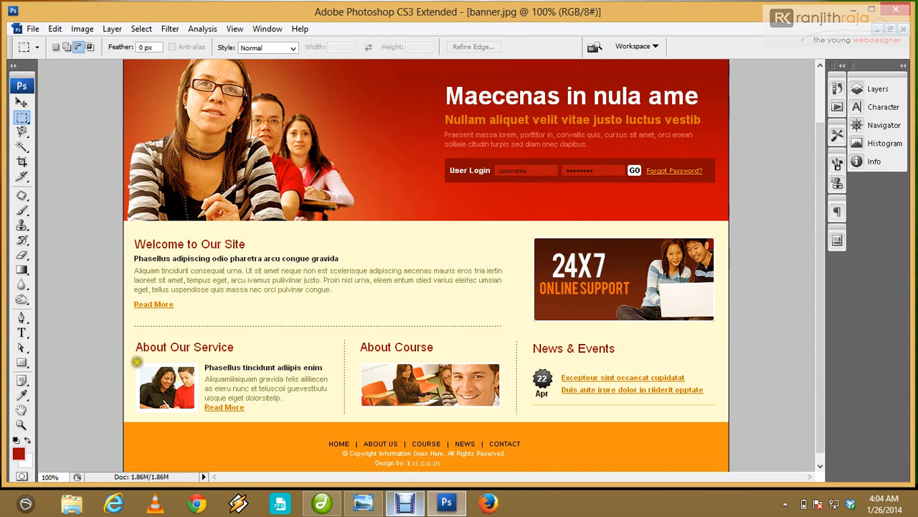
left_click_drag(159, 394, 194, 410)
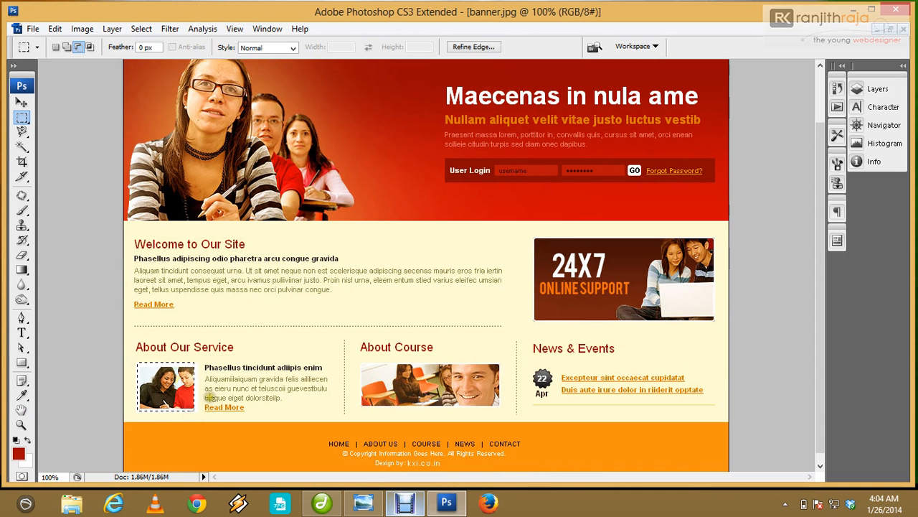
key("alt+i")
key("p")
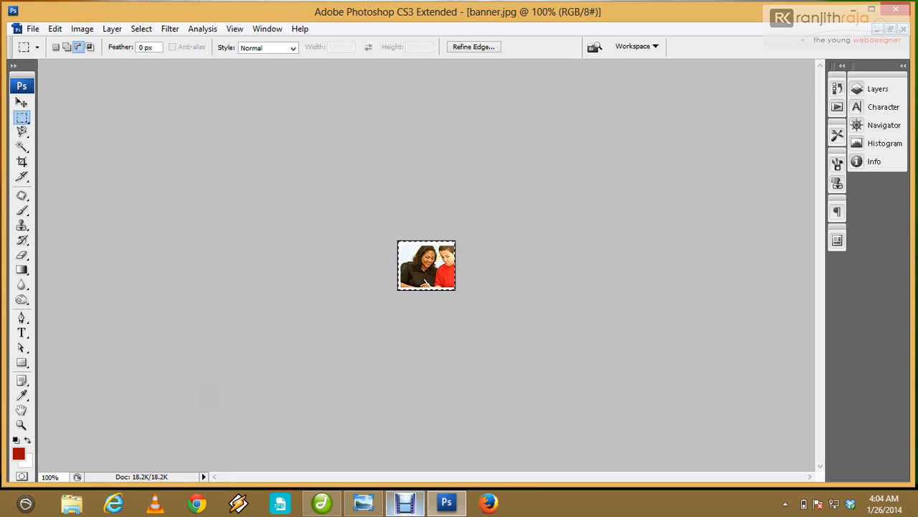
Save the cropped About Our Service photo as a JPEG named img1 in the images folder.
key("ctrl+shift+s")
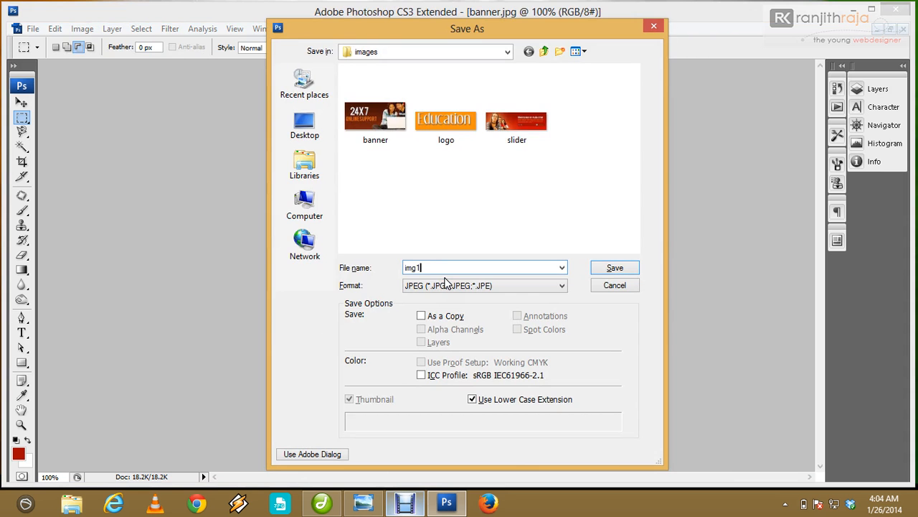
key("Return")
key("Return")
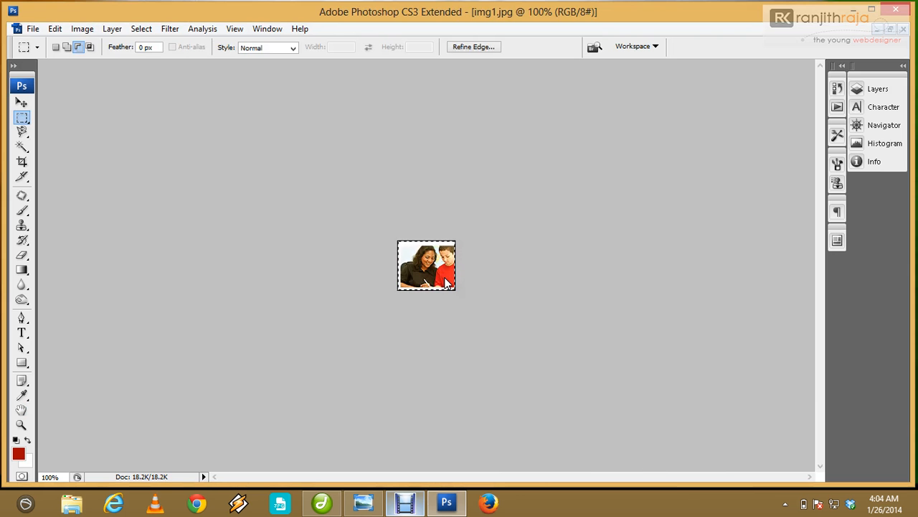
Undo the service photo crop, clear the selection, and crop the page to the photo under About Course.
key("ctrl+z")
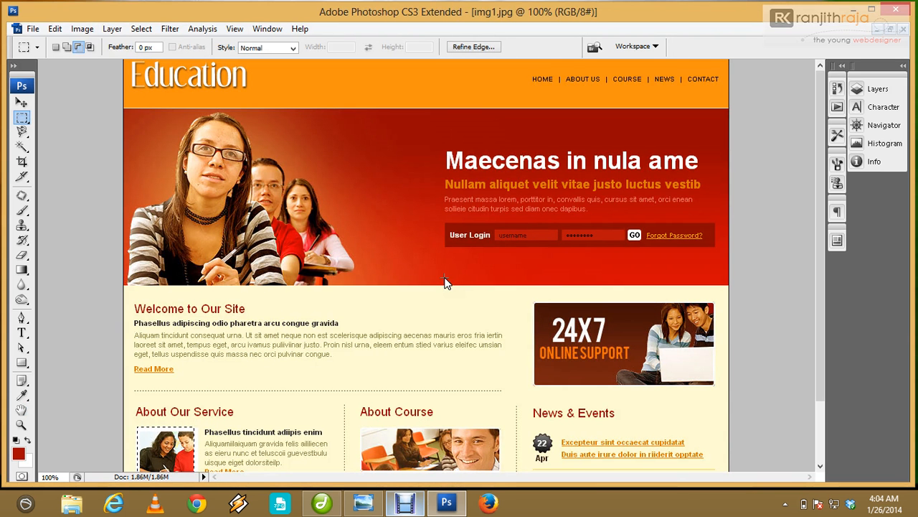
scroll(445, 282, "down", 3)
left_click(480, 193)
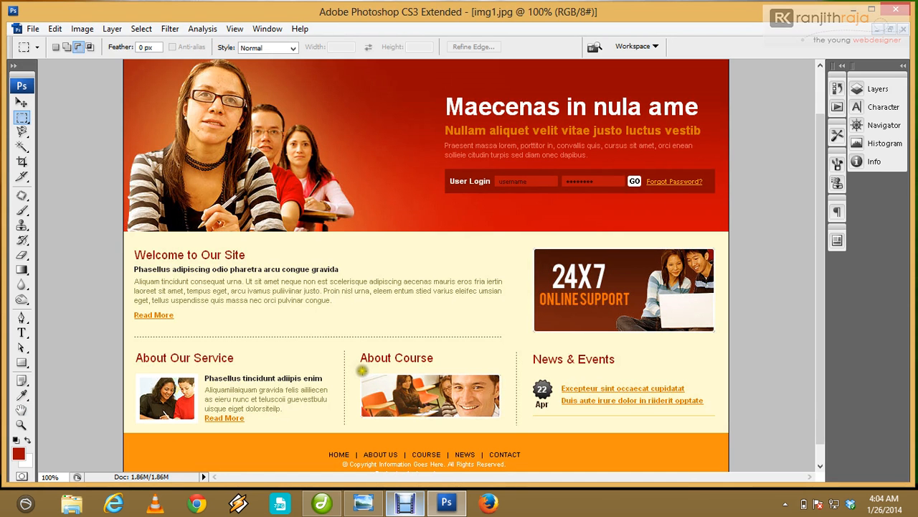
left_click_drag(363, 370, 502, 418)
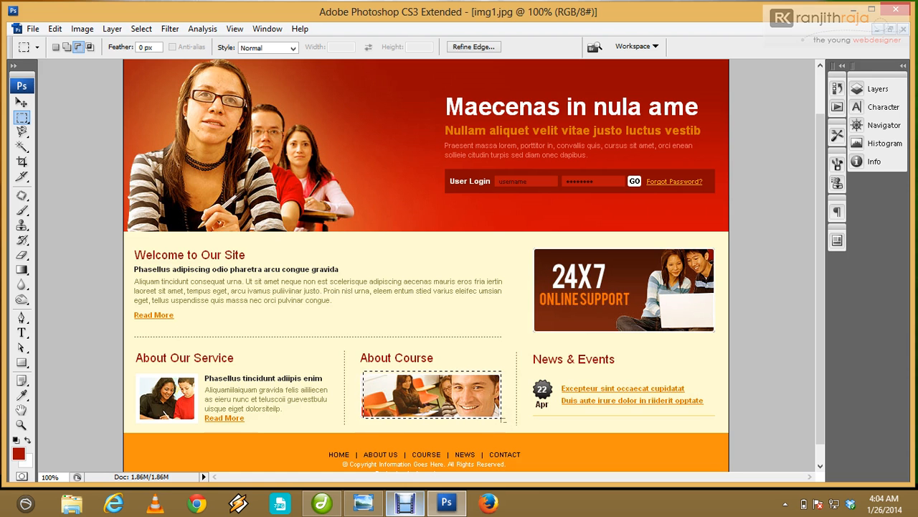
key("alt+i")
key("p")
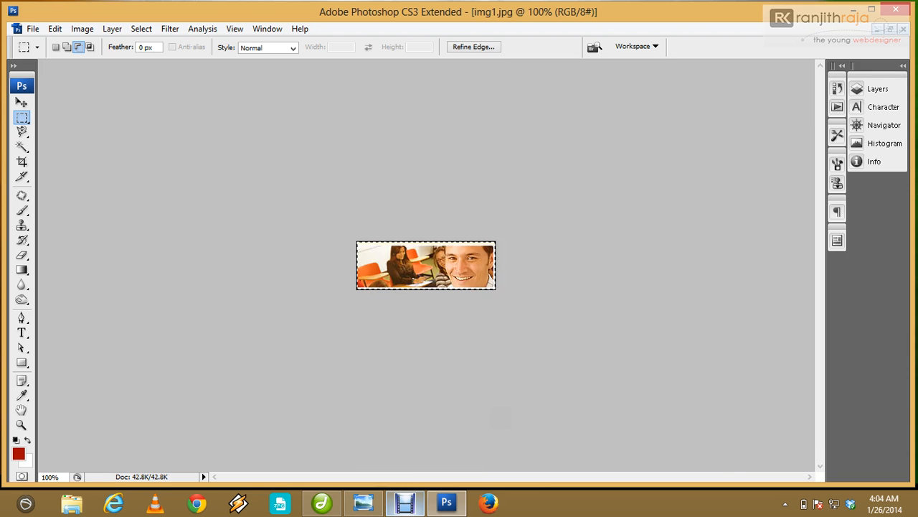
Save the cropped About Course photo as a JPEG named img2 in the images folder.
key("ctrl+shift+s")
key("BackSpace")
type("2")
key("Tab")
key("Return")
key("Return")
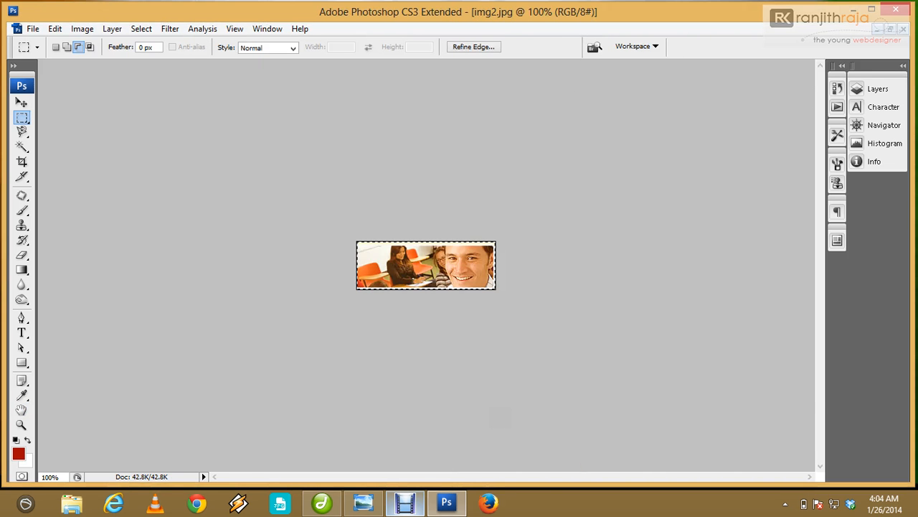
Undo the course photo crop, clear the selection, and crop the page to the 22 Apr date badge under News & Events.
key("ctrl+z")
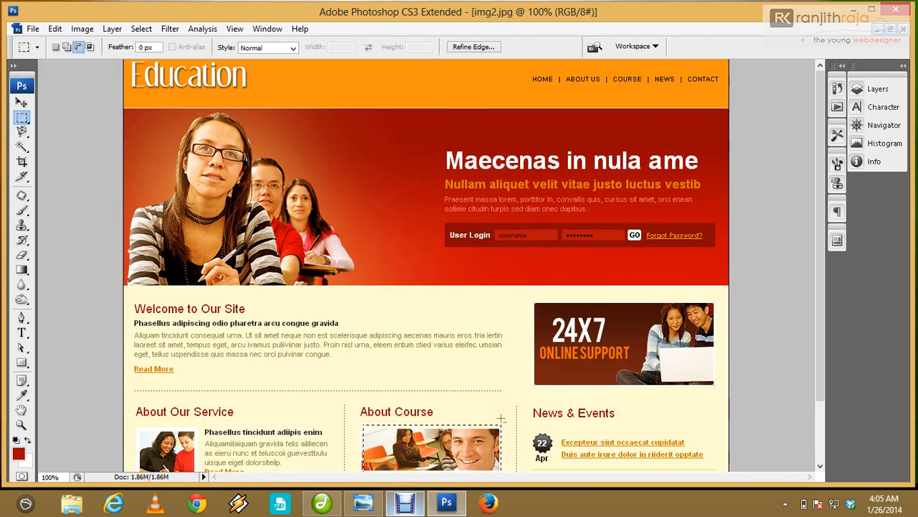
scroll(493, 381, "down", 3)
left_click(201, 428)
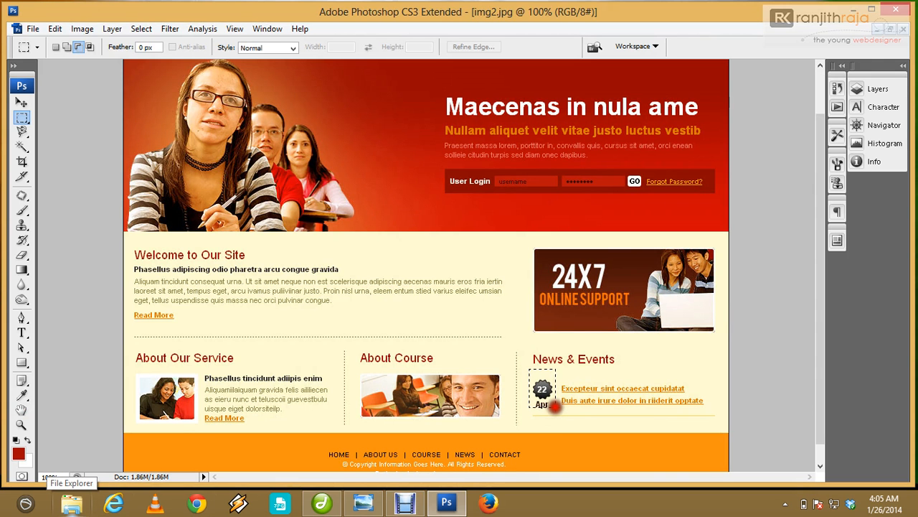
left_click_drag(555, 415, 529, 369)
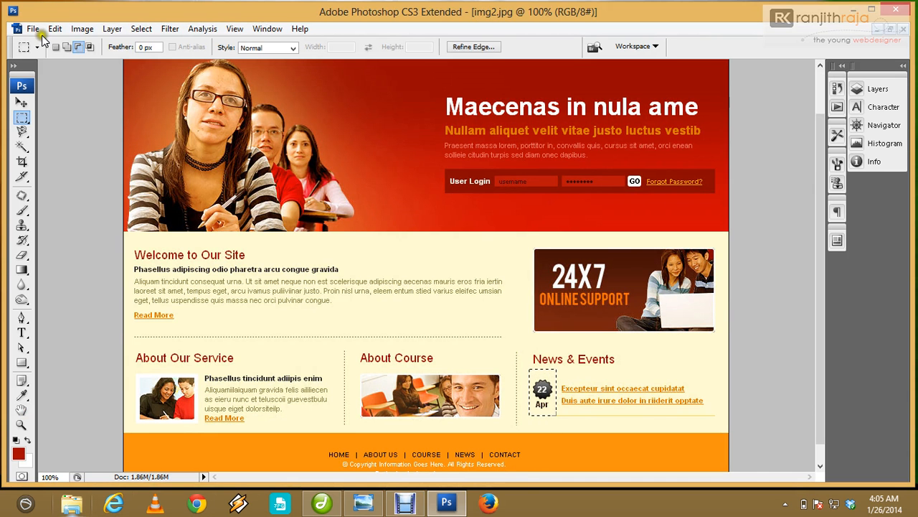
left_click(76, 48)
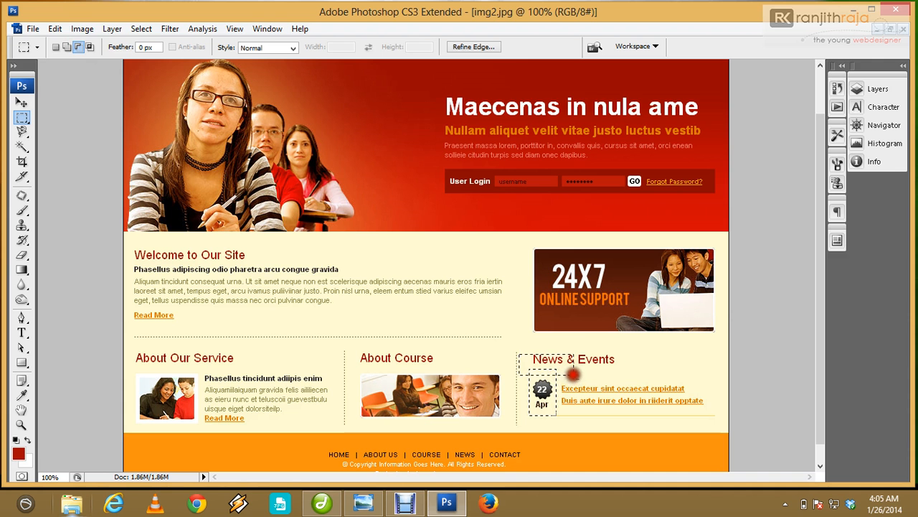
left_click_drag(548, 432, 505, 410)
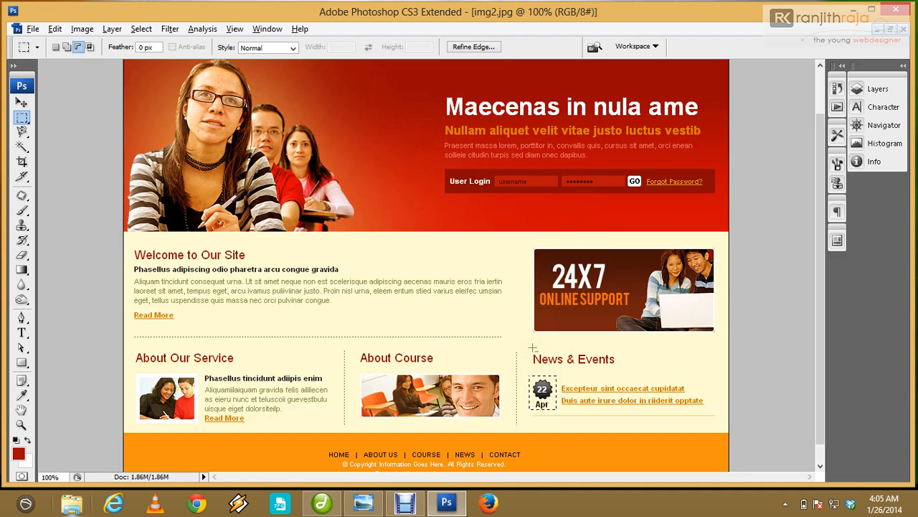
key("alt+i")
key("p")
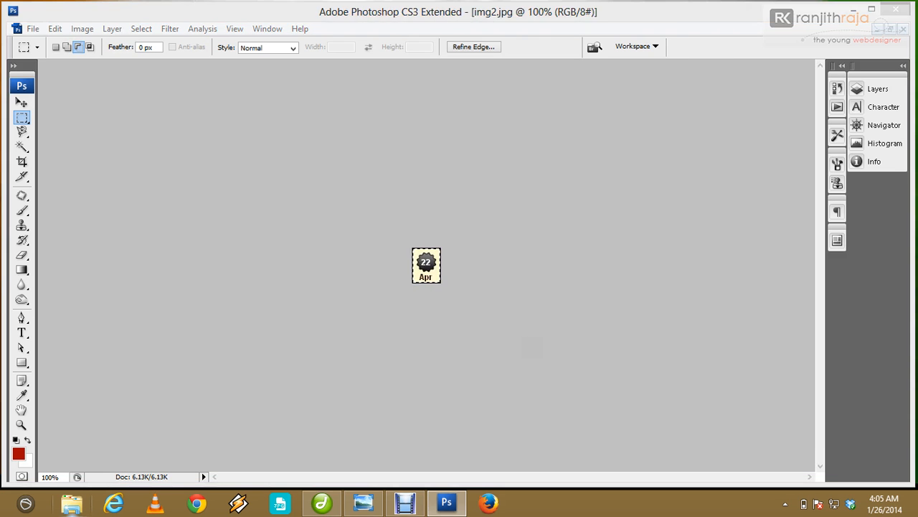
Save the cropped date badge as a JPEG named img3 in the images folder.
key("ctrl+shift+s")
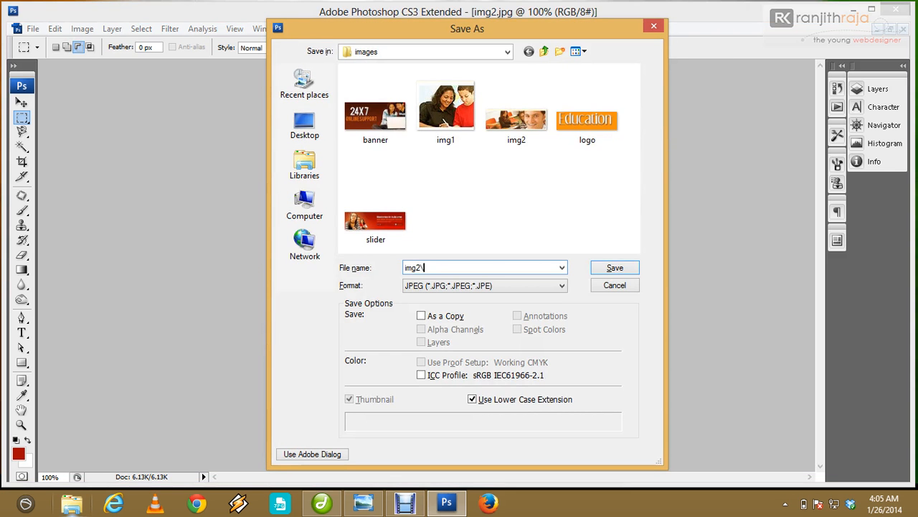
key("BackSpace")
type("3")
key("Return")
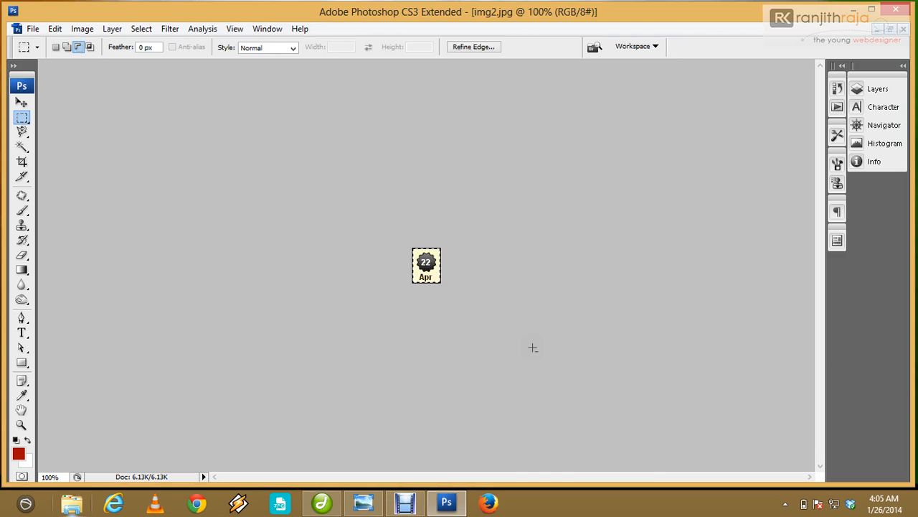
key("Return")
Undo the date badge crop to restore the full page and clear the selection around the badge.
key("ctrl+z")
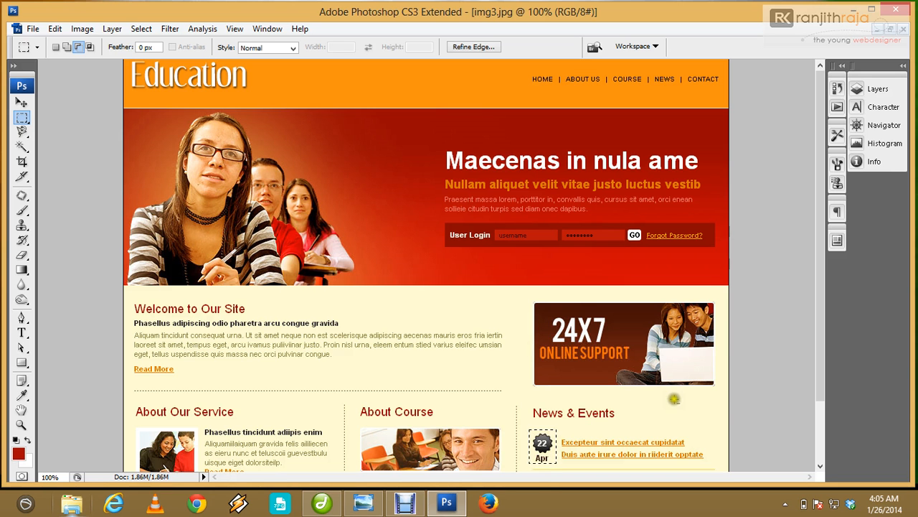
scroll(639, 322, "down", 3)
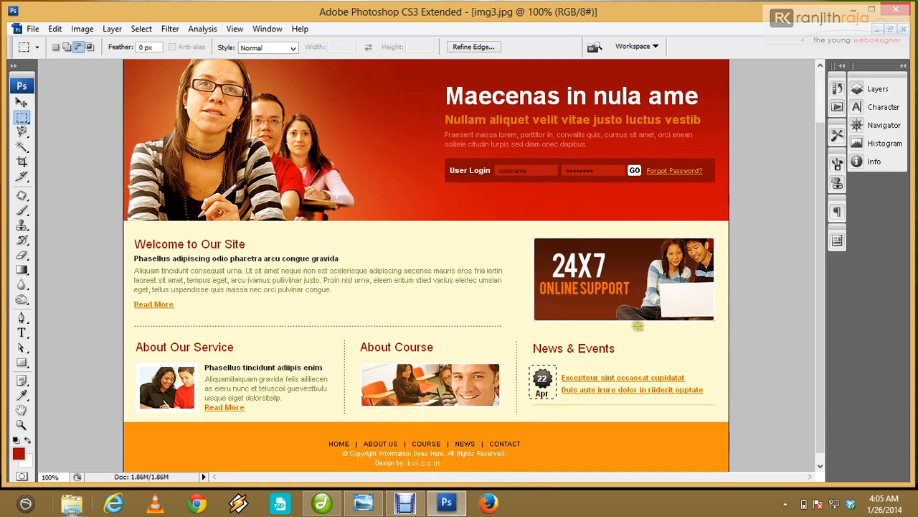
scroll(639, 322, "up", 3)
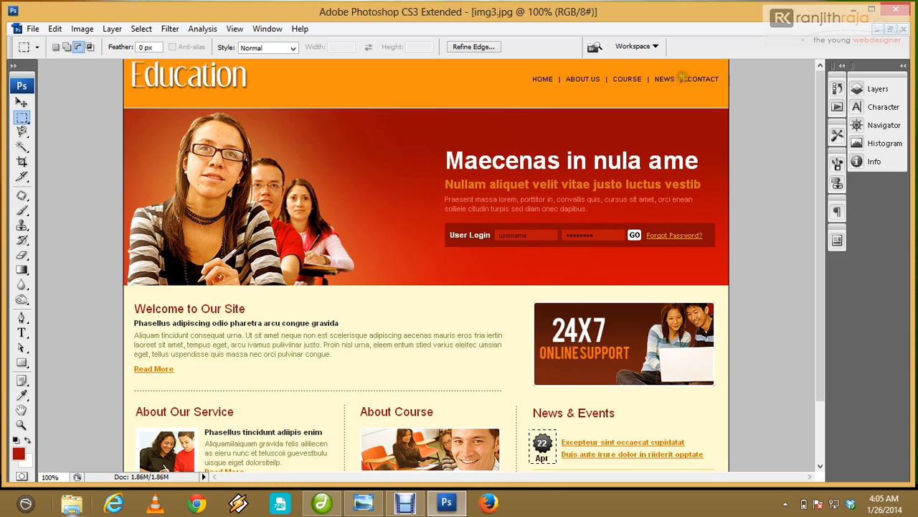
scroll(329, 273, "down", 3)
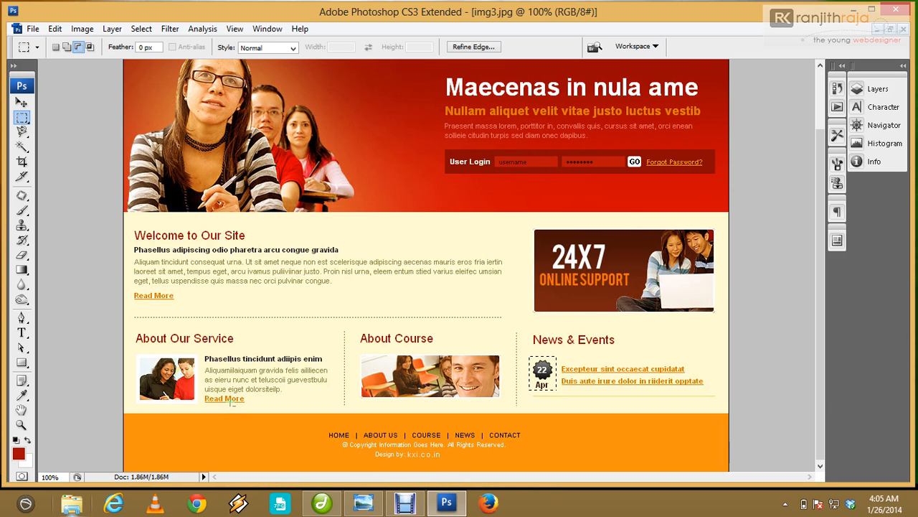
left_click(627, 369)
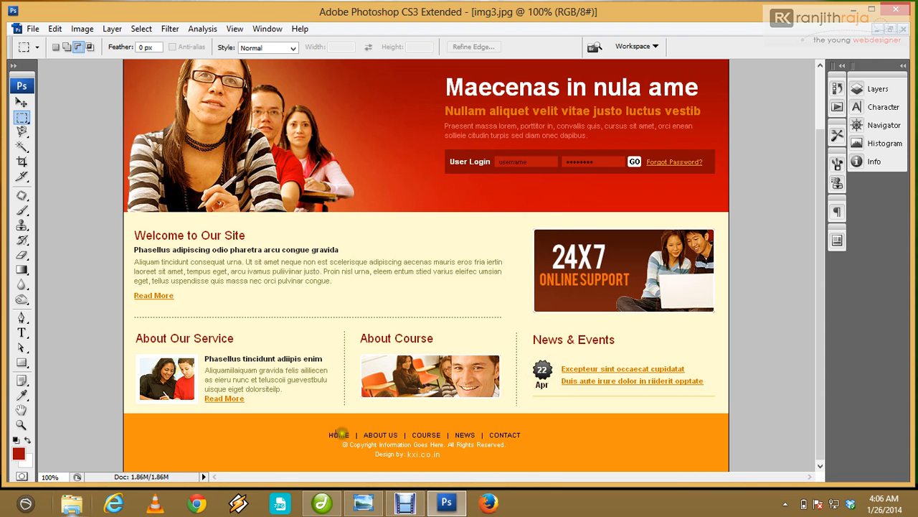
Examine the full page layout from the header and slider through the welcome, service, course and news sections to the footer.
scroll(437, 338, "up", 1)
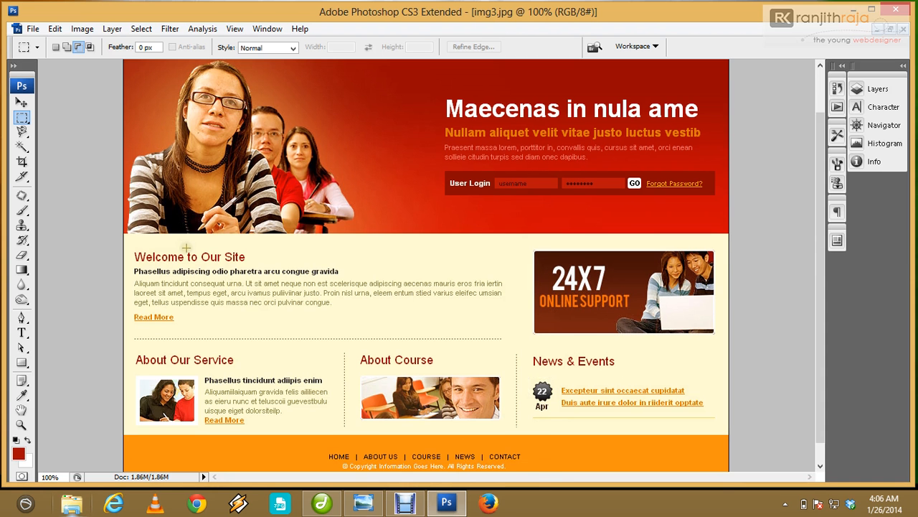
scroll(185, 247, "up", 3)
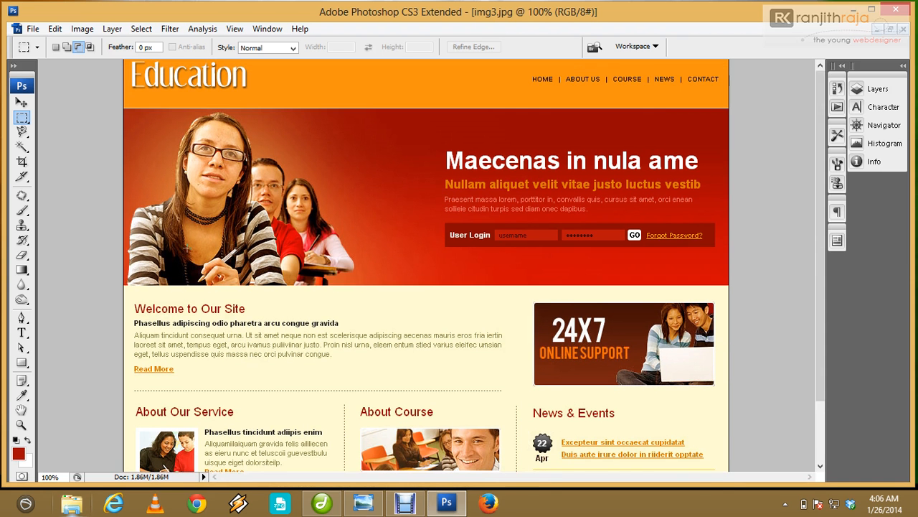
scroll(185, 248, "down", 4)
scroll(215, 309, "up", 4)
scroll(156, 363, "down", 1)
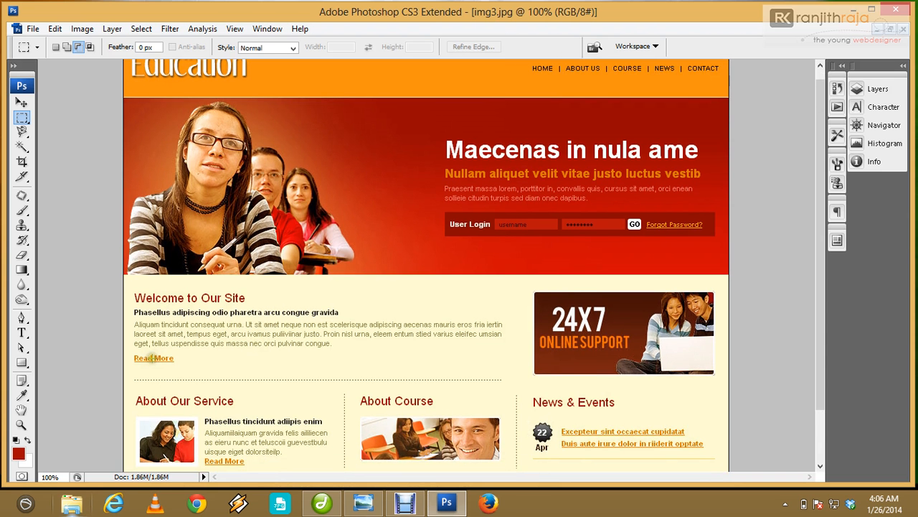
scroll(154, 358, "down", 3)
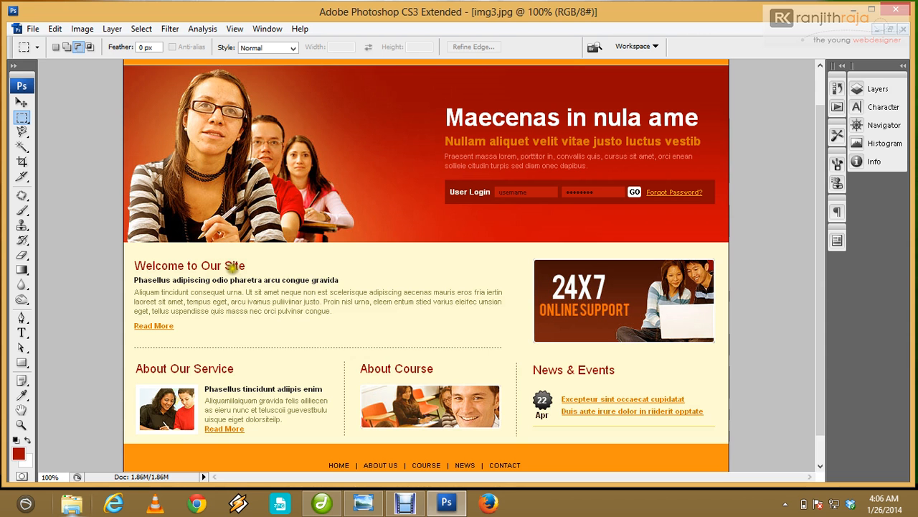
scroll(213, 266, "up", 1)
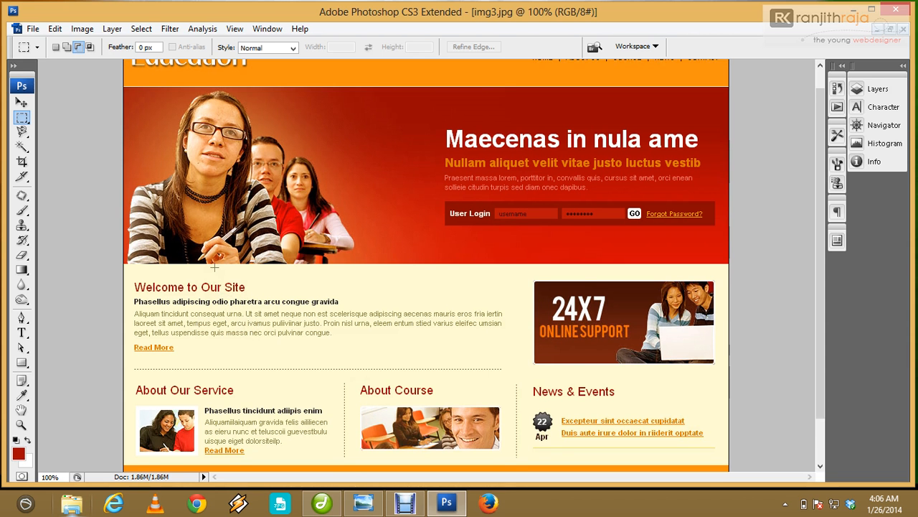
scroll(214, 267, "up", 1)
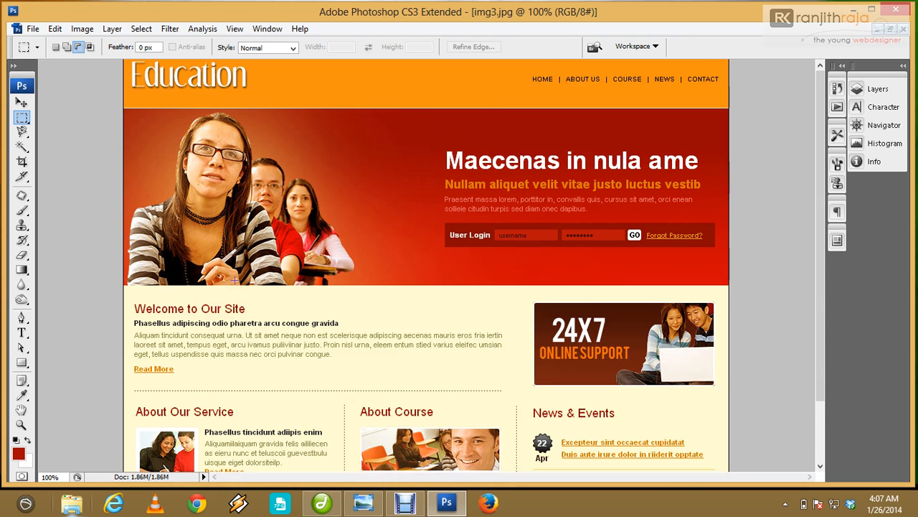
scroll(234, 280, "down", 1)
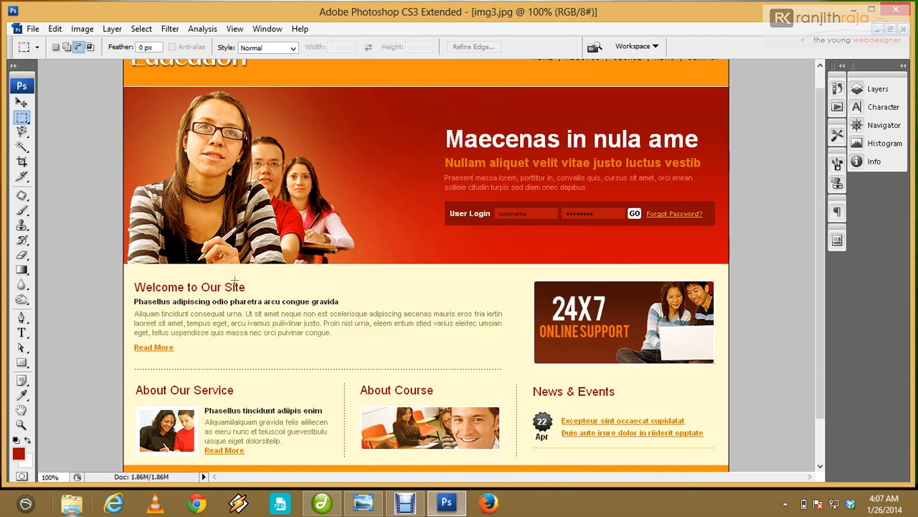
scroll(234, 282, "down", 2)
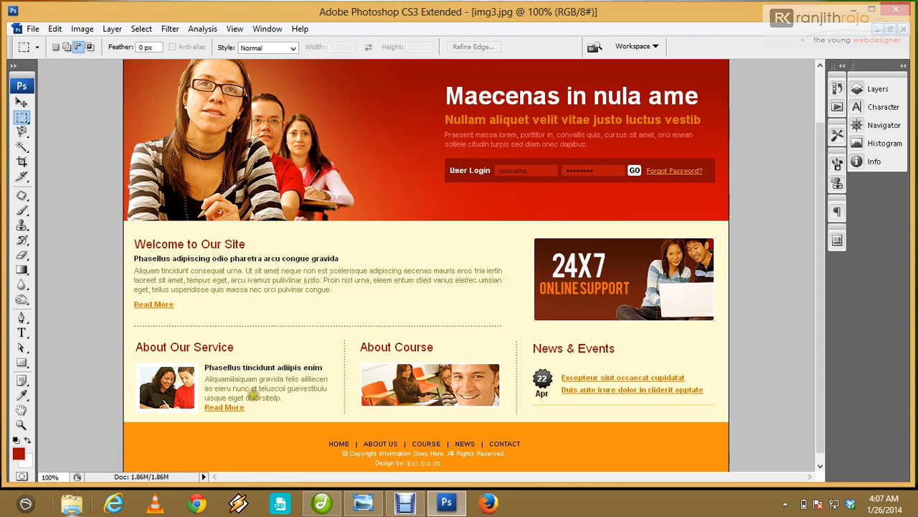
left_click(279, 283)
scroll(225, 243, "up", 1)
scroll(259, 255, "up", 2)
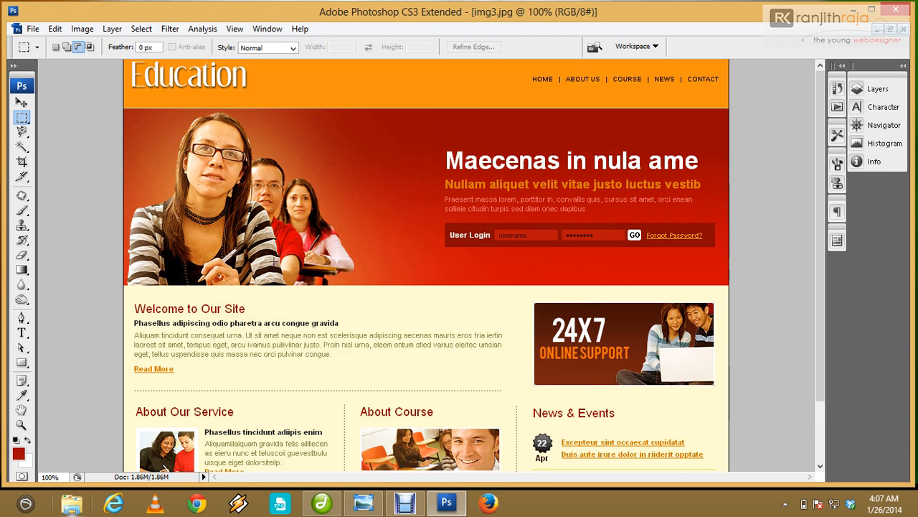
scroll(273, 262, "down", 2)
scroll(273, 261, "down", 1)
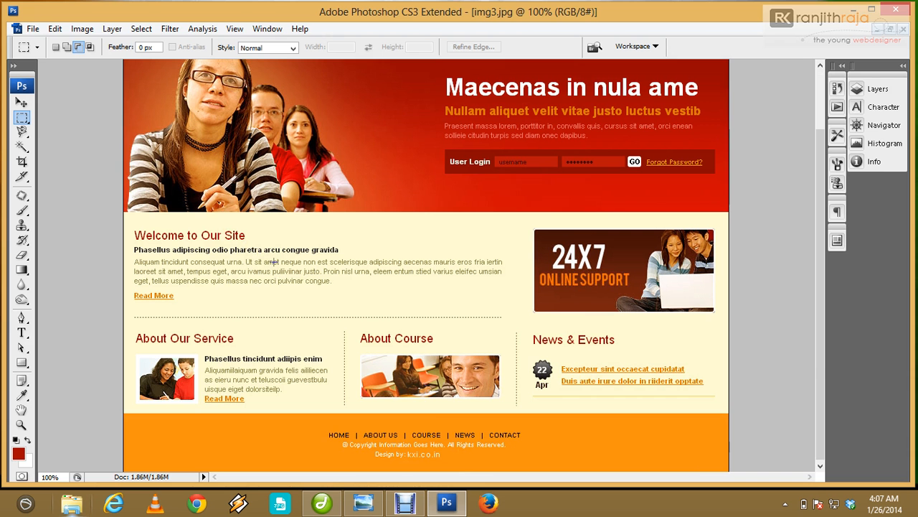
scroll(273, 262, "up", 2)
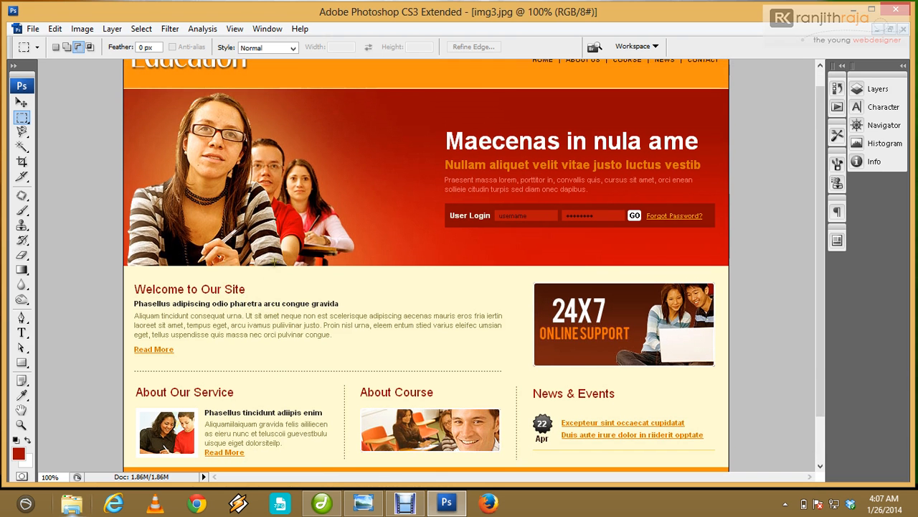
scroll(274, 262, "down", 2)
scroll(273, 262, "up", 3)
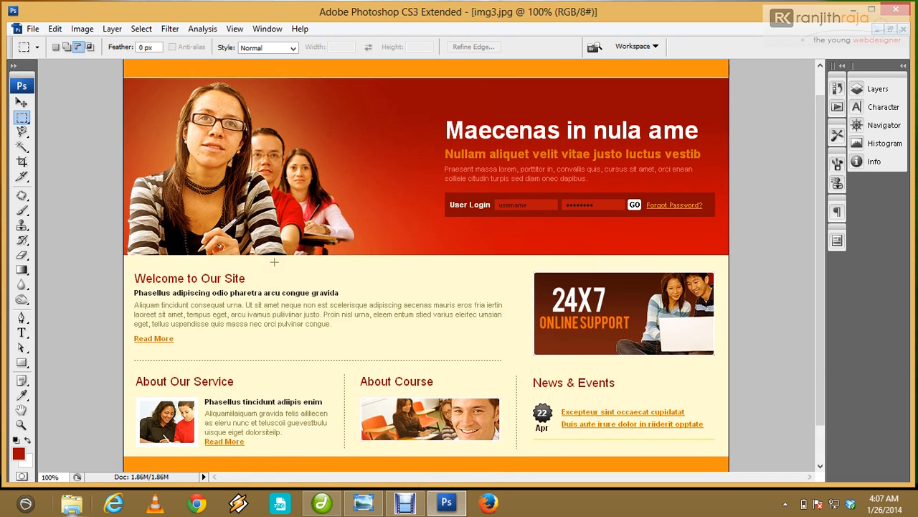